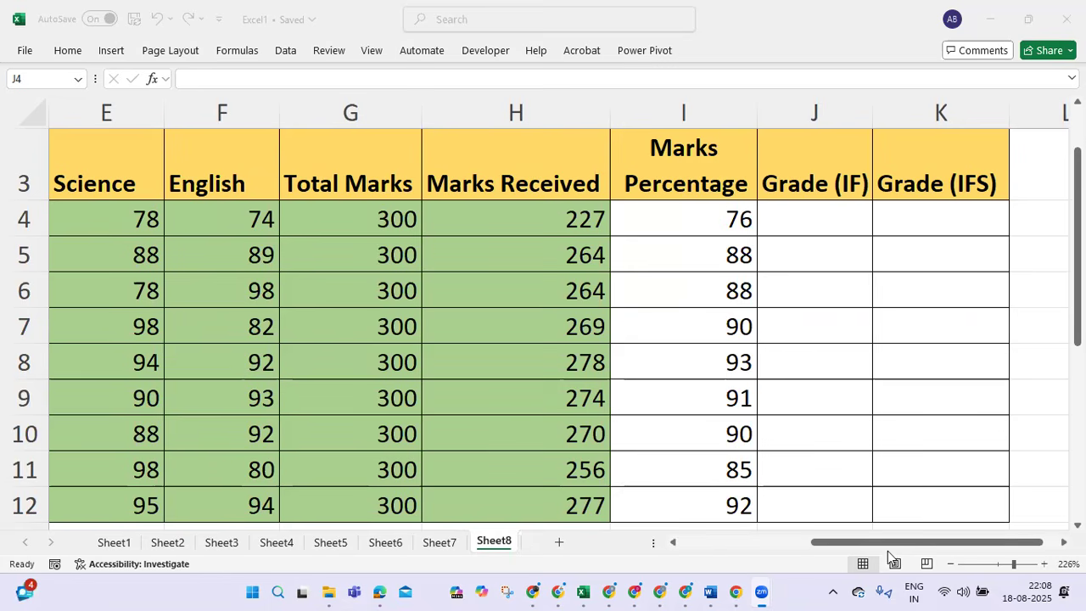
Step: Review the student marks table and inspect the formulas behind Marks Received in H4 and Marks Percentage in I4
drag(888, 544, 704, 544)
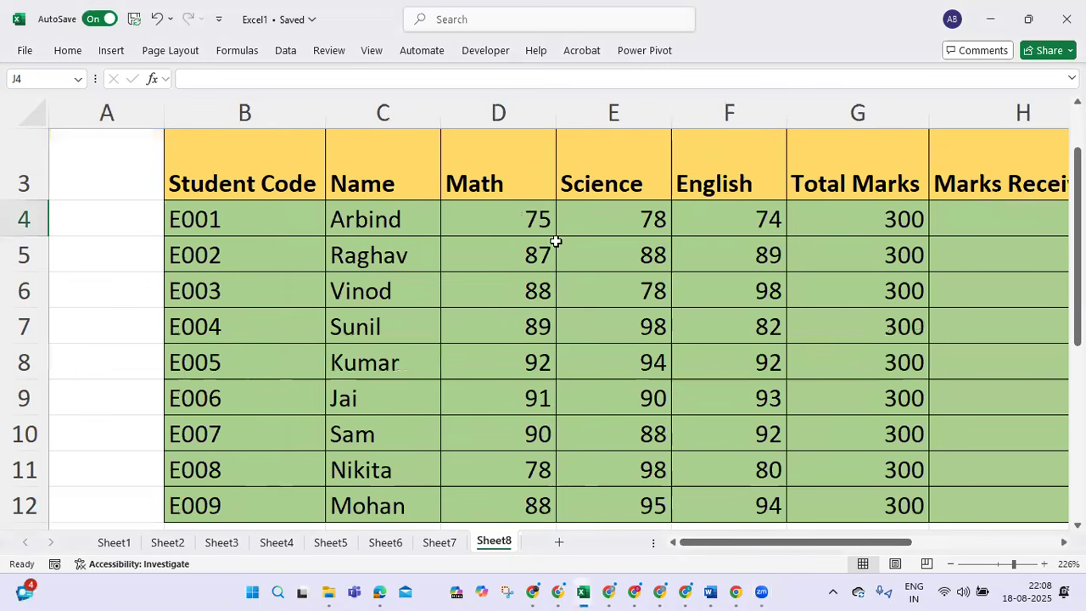
drag(752, 549, 863, 546)
click(608, 218)
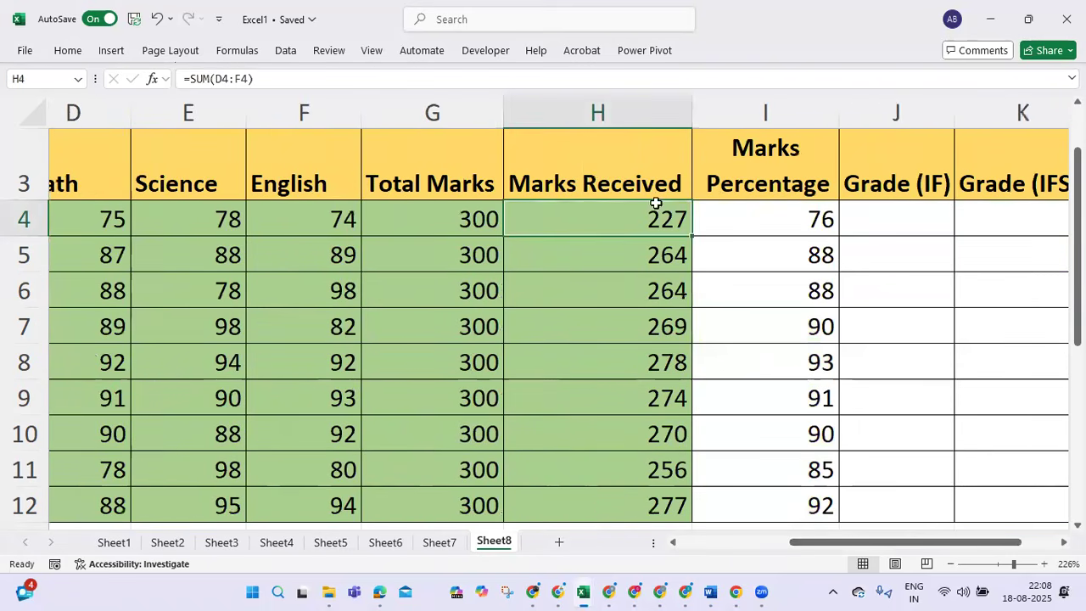
click(445, 213)
click(597, 228)
click(784, 220)
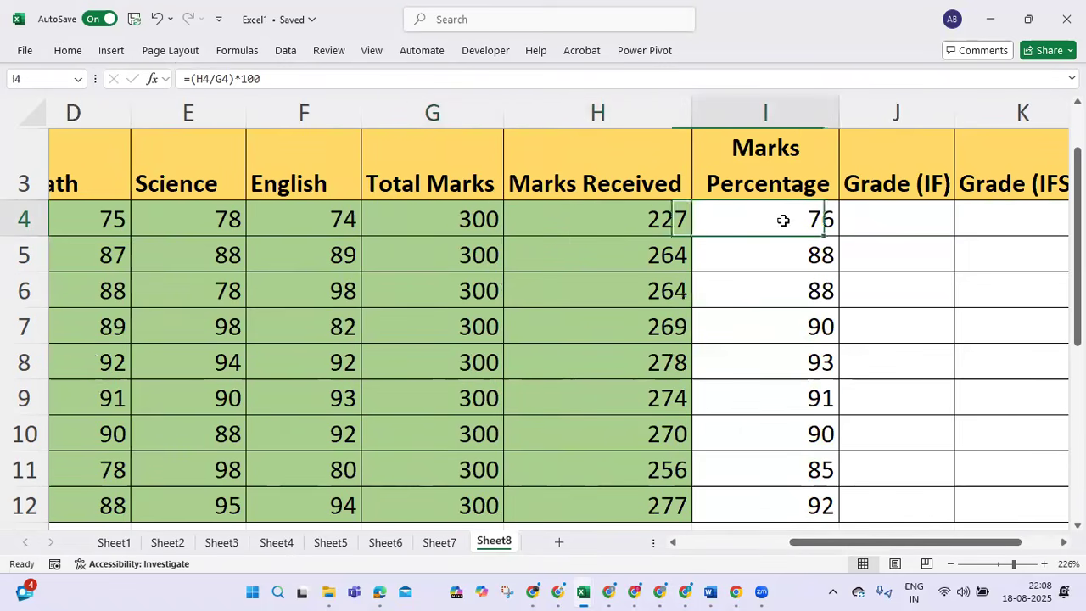
double_click(783, 221)
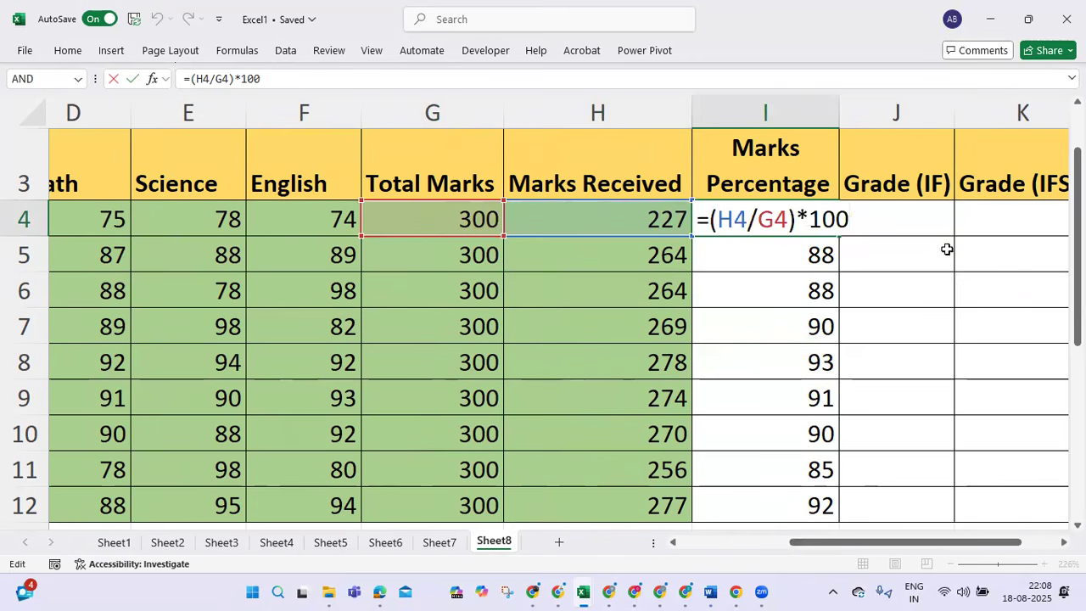
Step: Begin an IF formula in J4 that returns "A+" when the percentage in I4 is >=90
click(917, 229)
drag(880, 544, 969, 548)
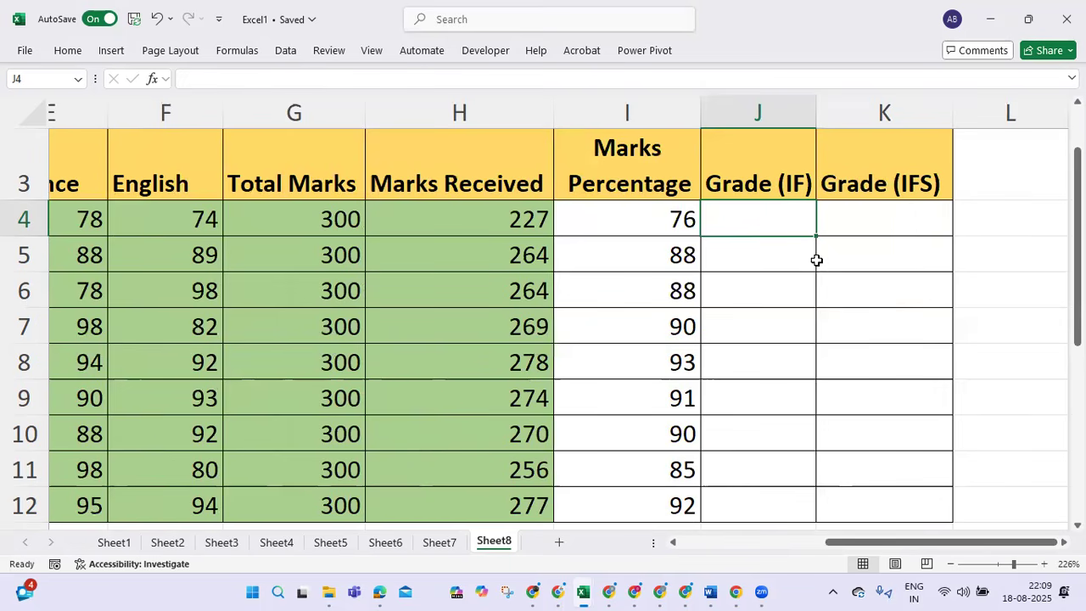
text(=)
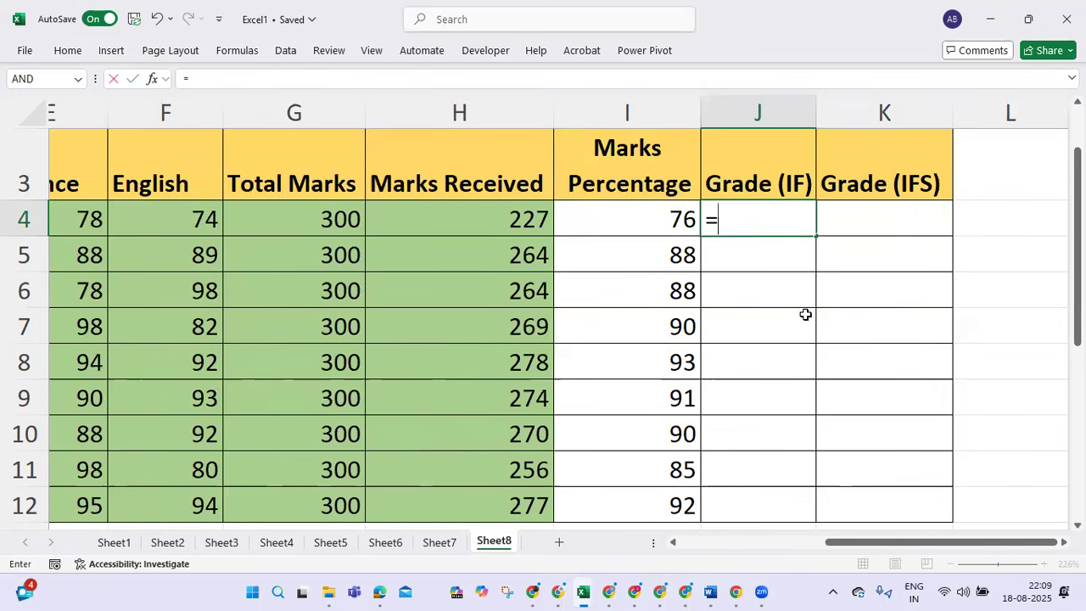
text(if)
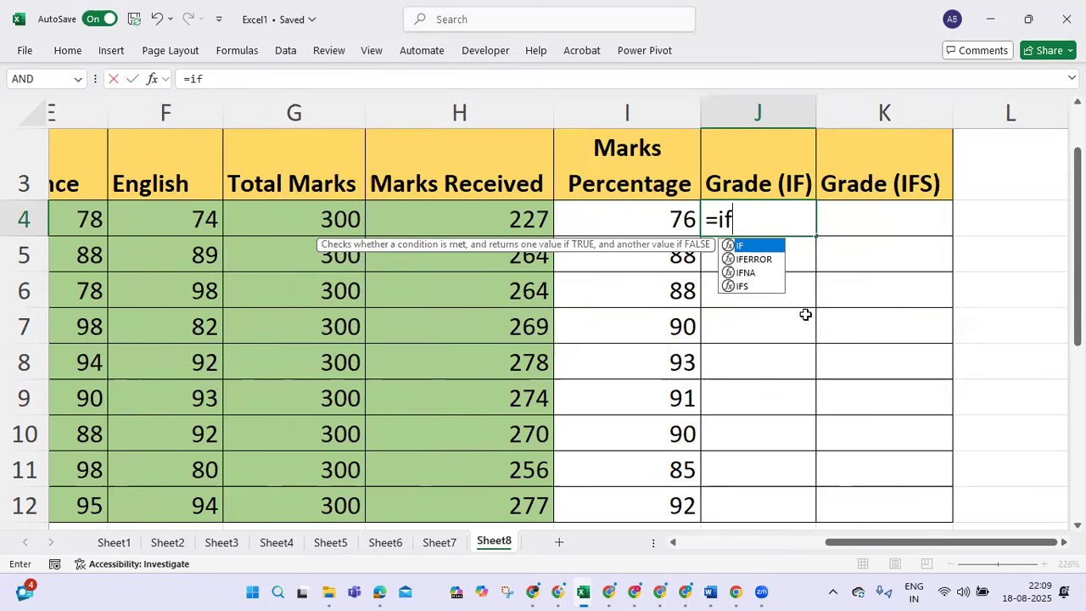
text(()
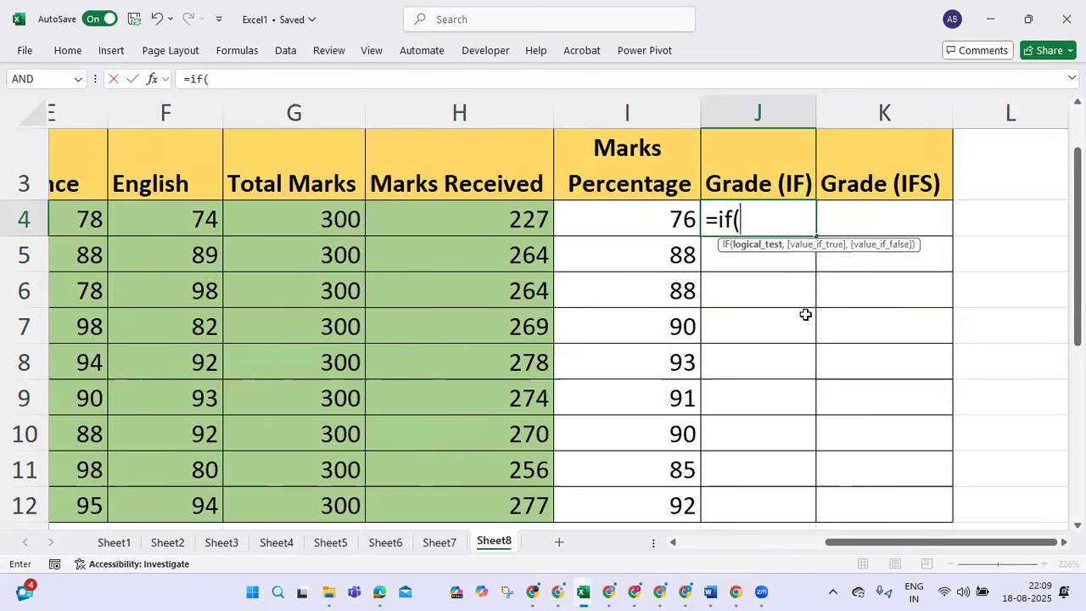
key(Left)
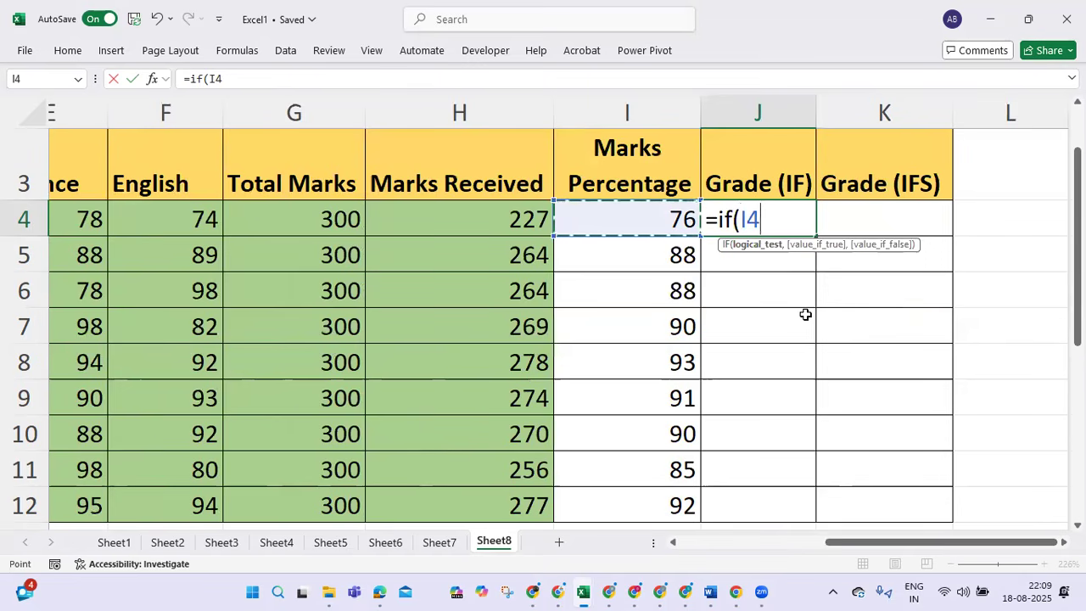
text(>=)
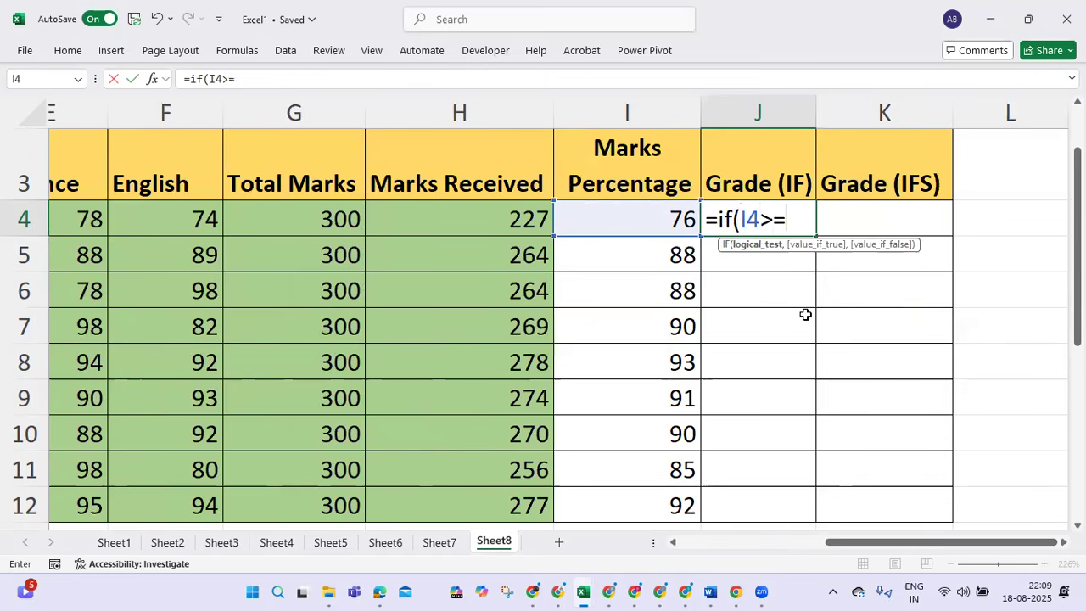
text(90,)
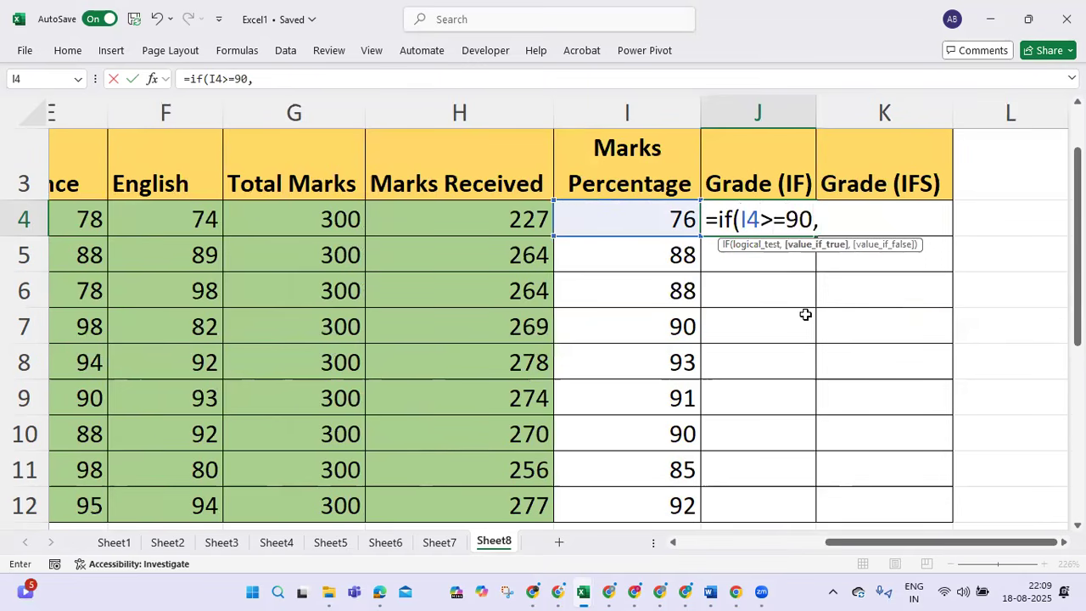
text("A+",)
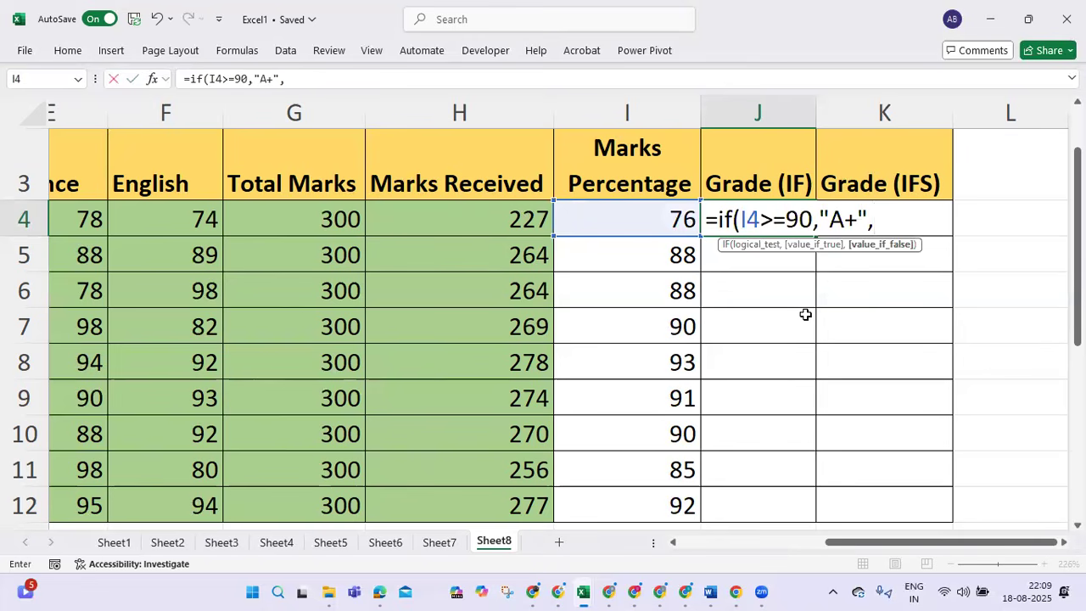
Step: Nest a second IF in the J4 formula's false argument, returning "A" when I4>=85
text(if)
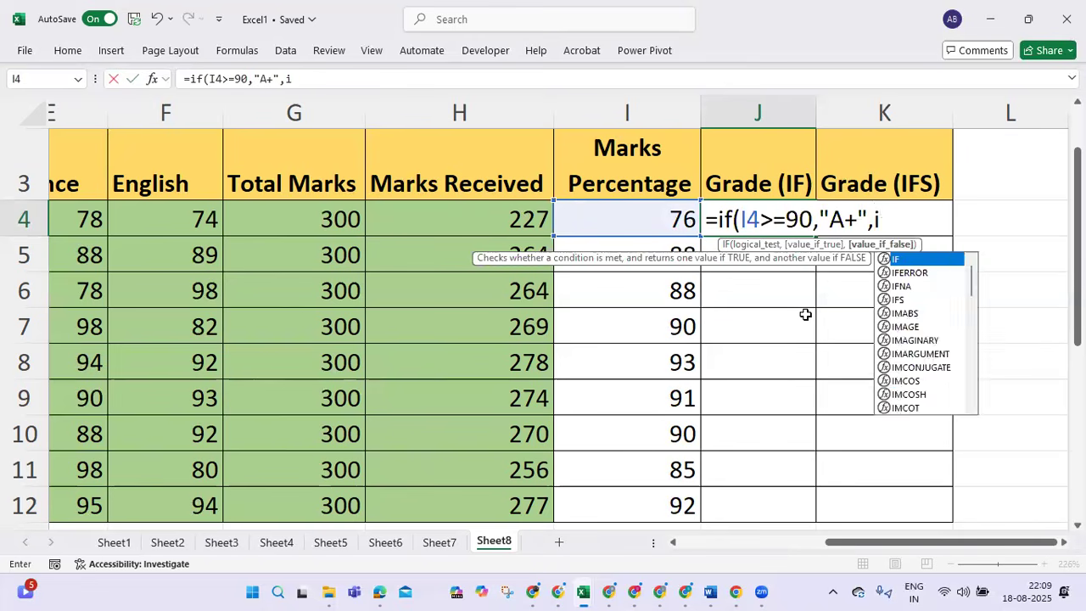
text(()
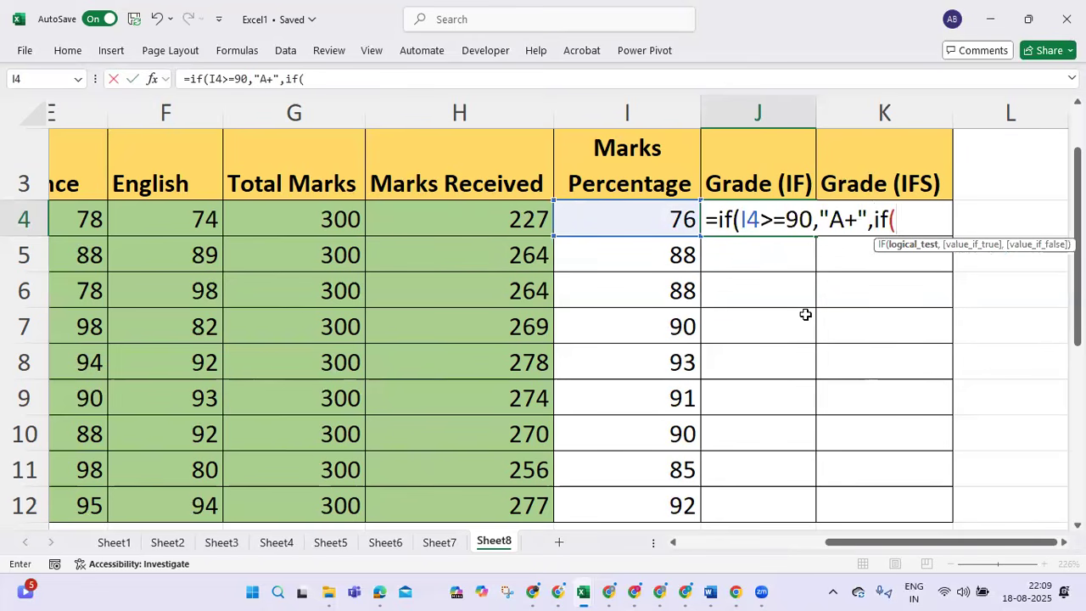
key(Left)
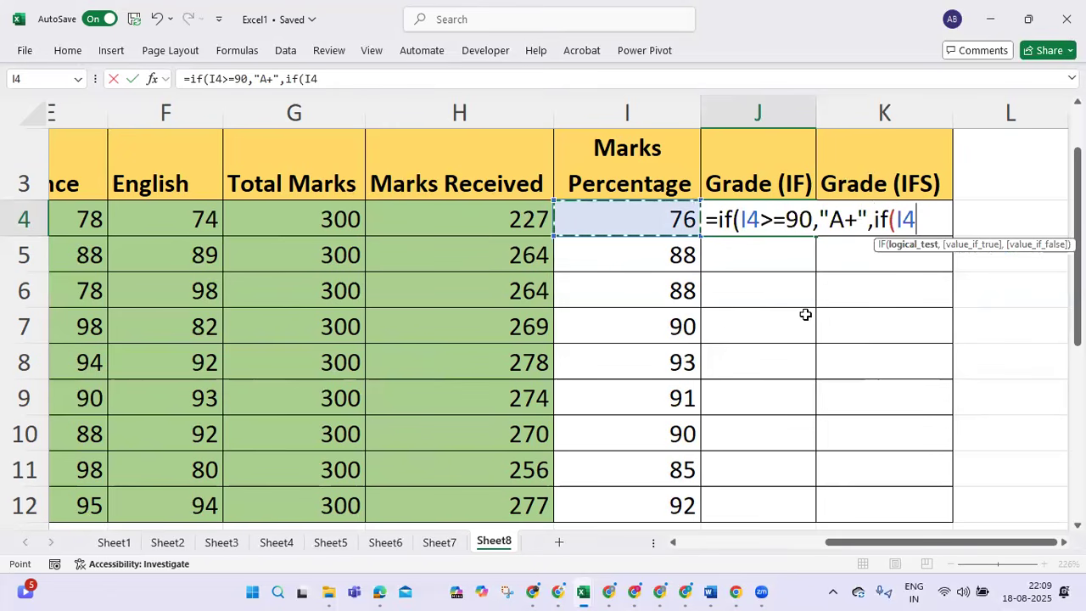
text(>=85)
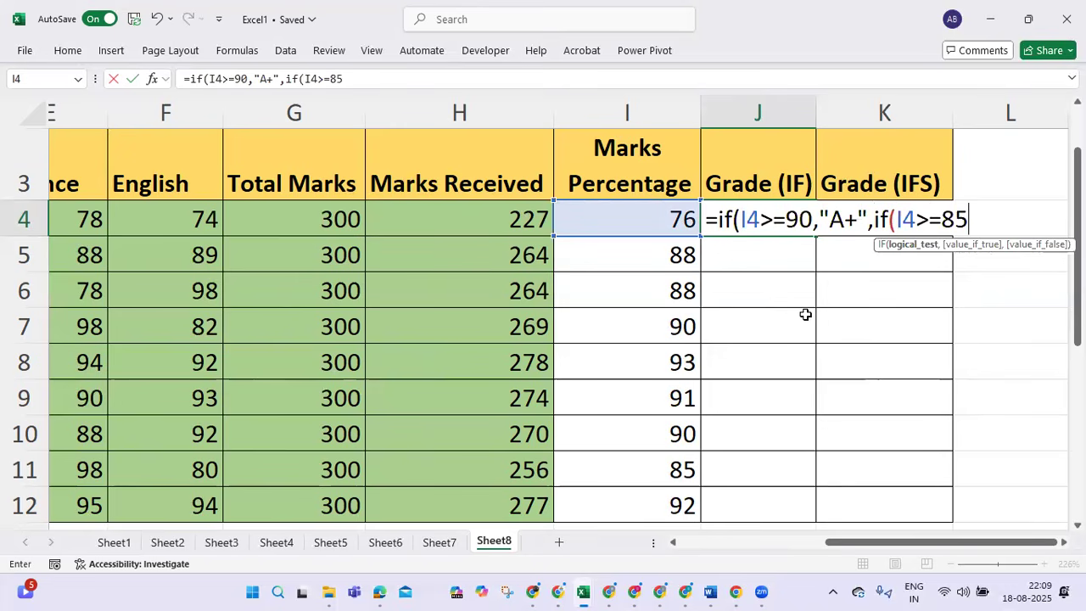
text(,)
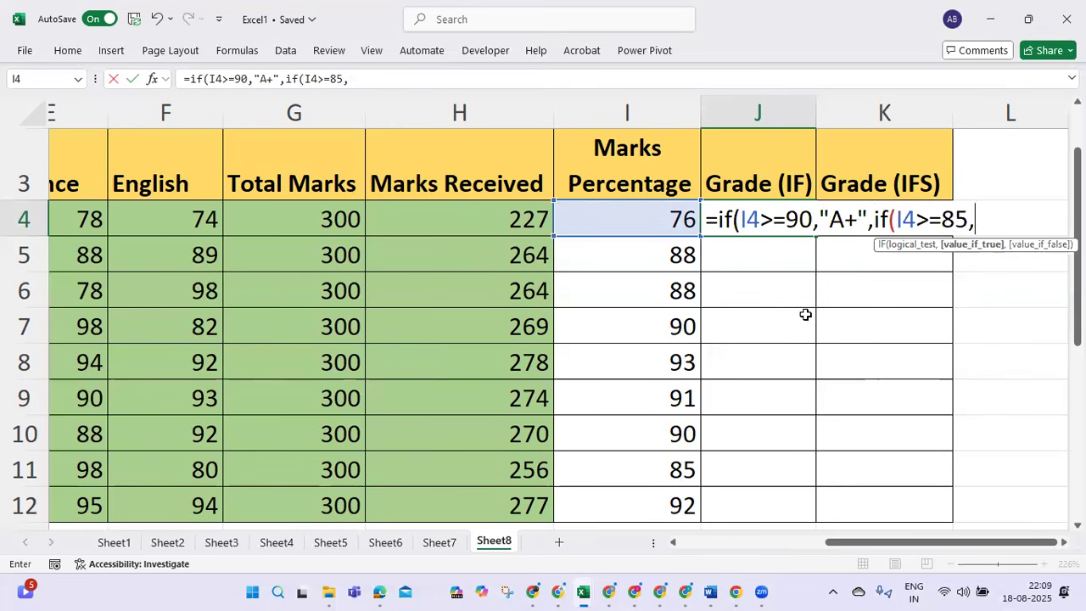
text("A",)
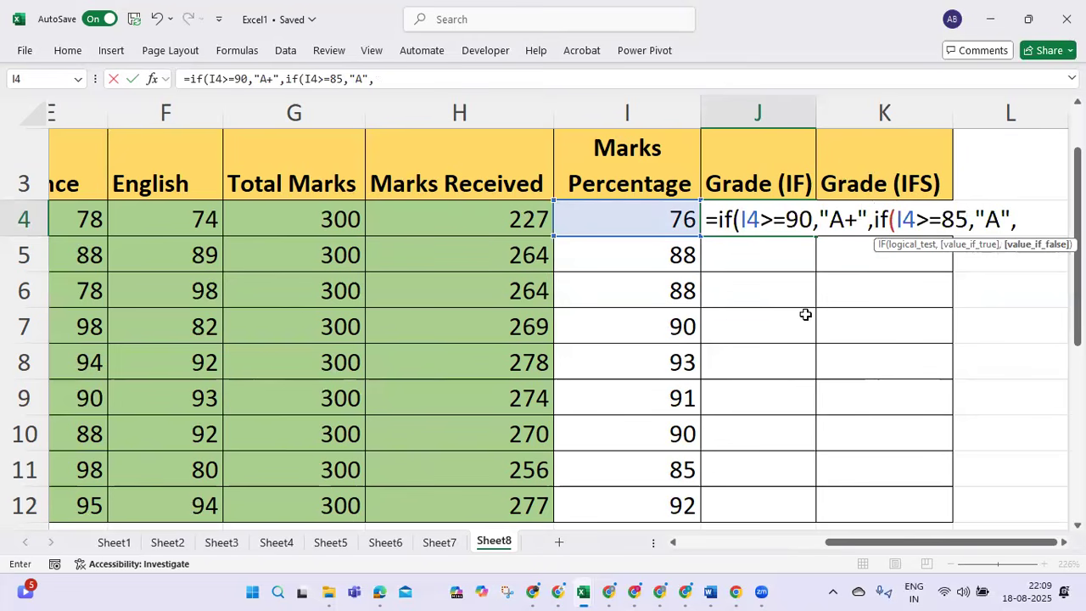
Step: Nest a third IF returning "B" when I4>=70 and otherwise "C", and complete the J4 formula
text(if()
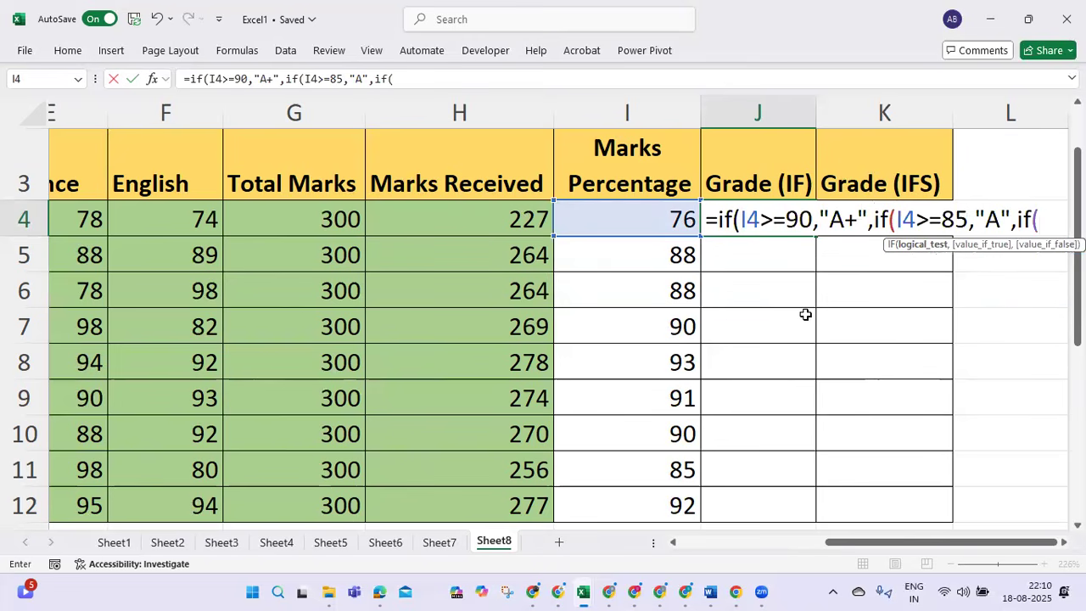
key(Left)
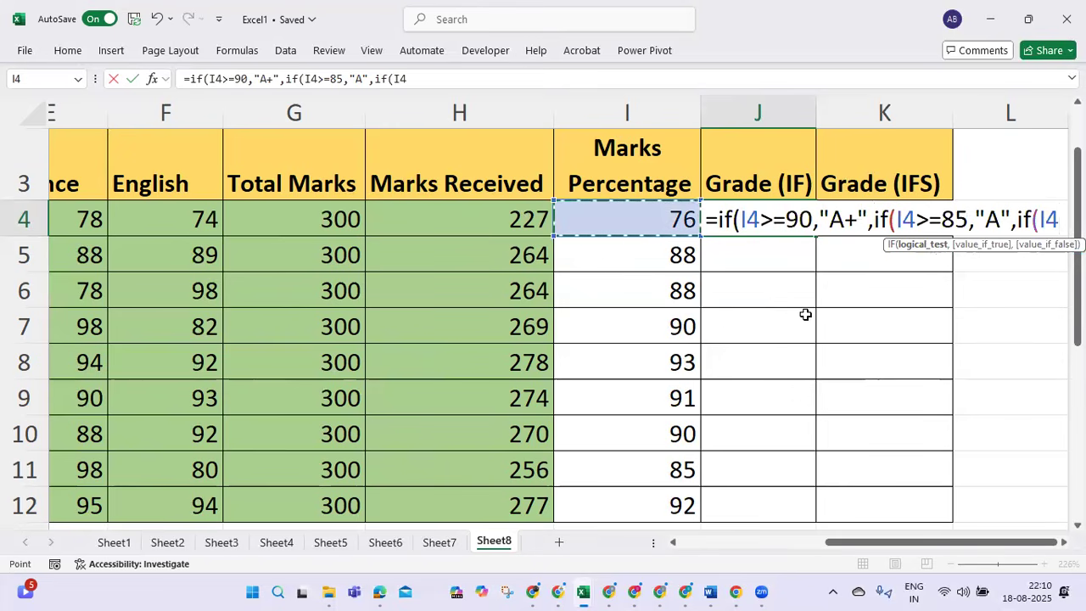
text(>=)
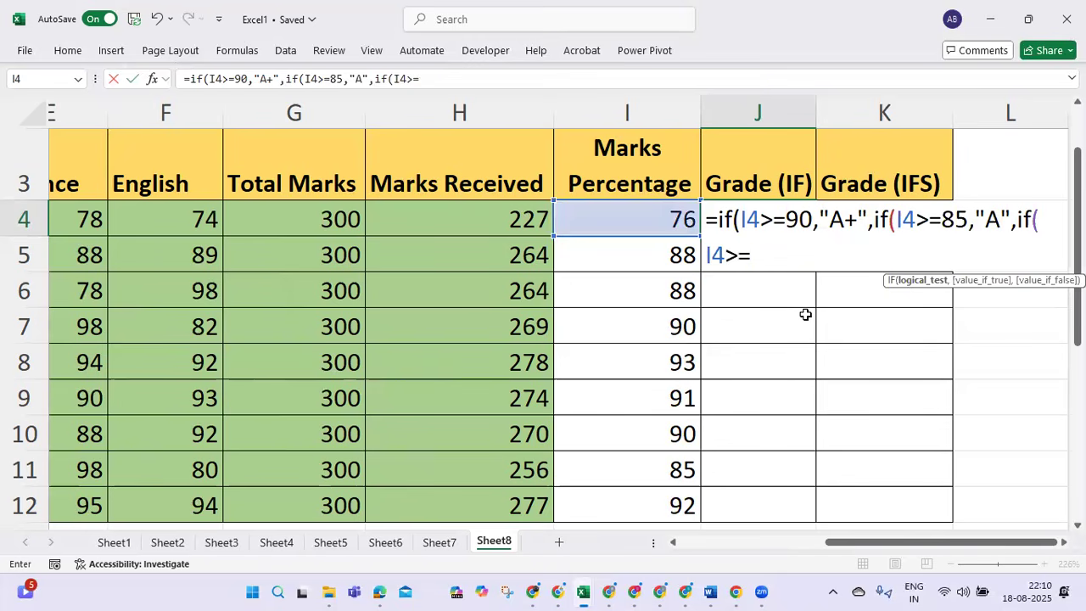
text(70,"B",)
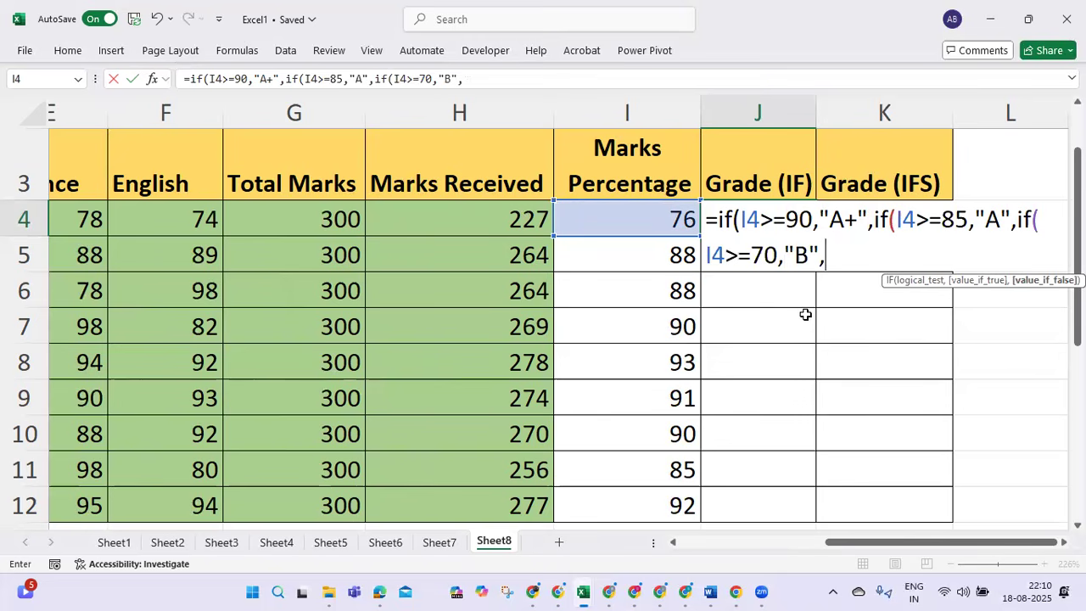
text("C")
text())))
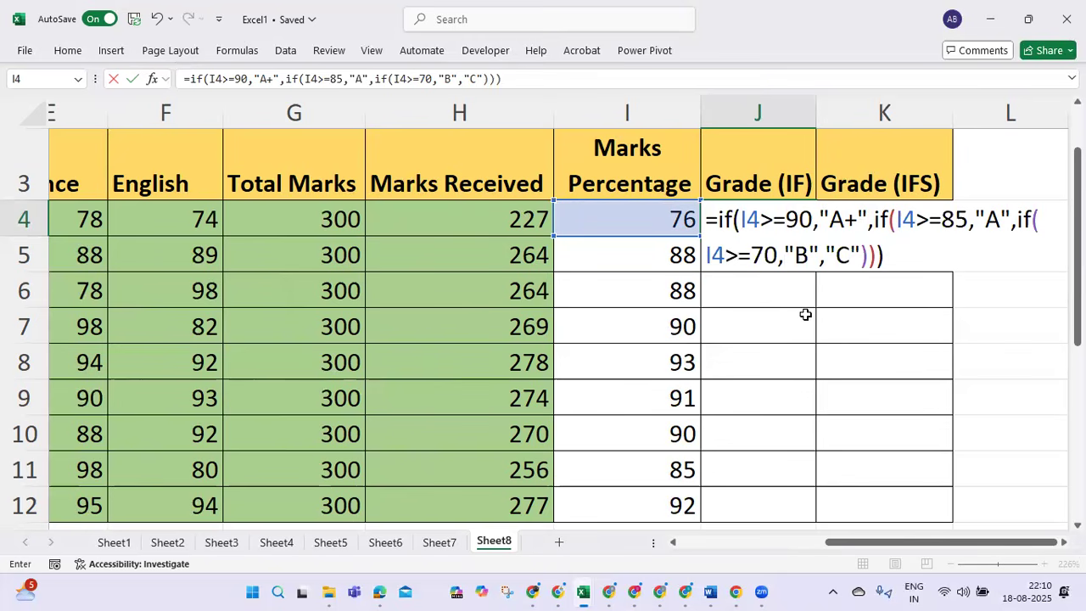
key(Return)
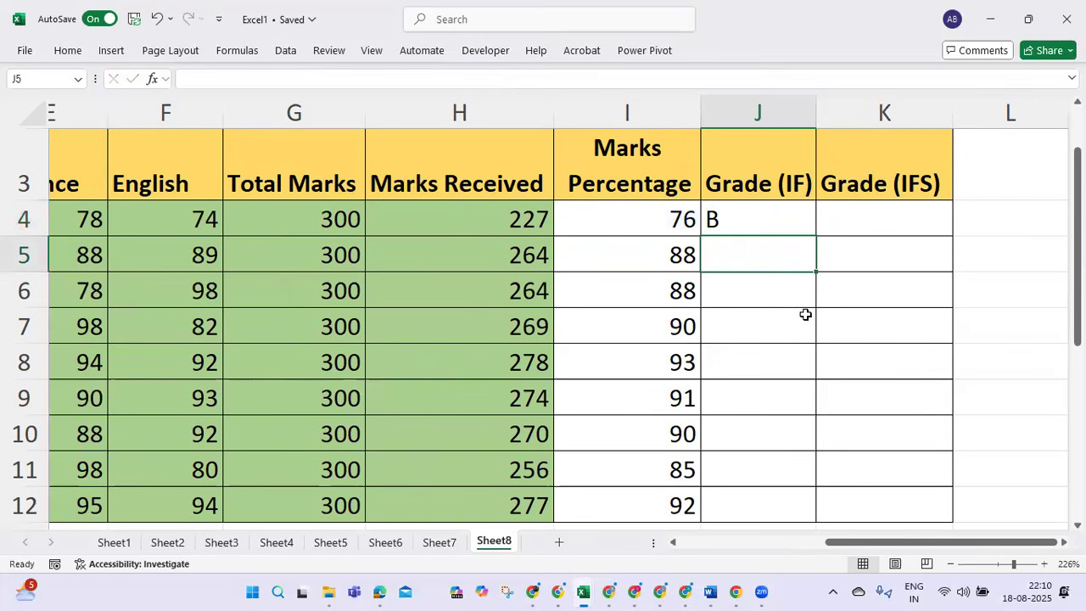
Step: Fill the nested IF grade formula from J4 down to J12 and check the copied formula in J5
key(Up)
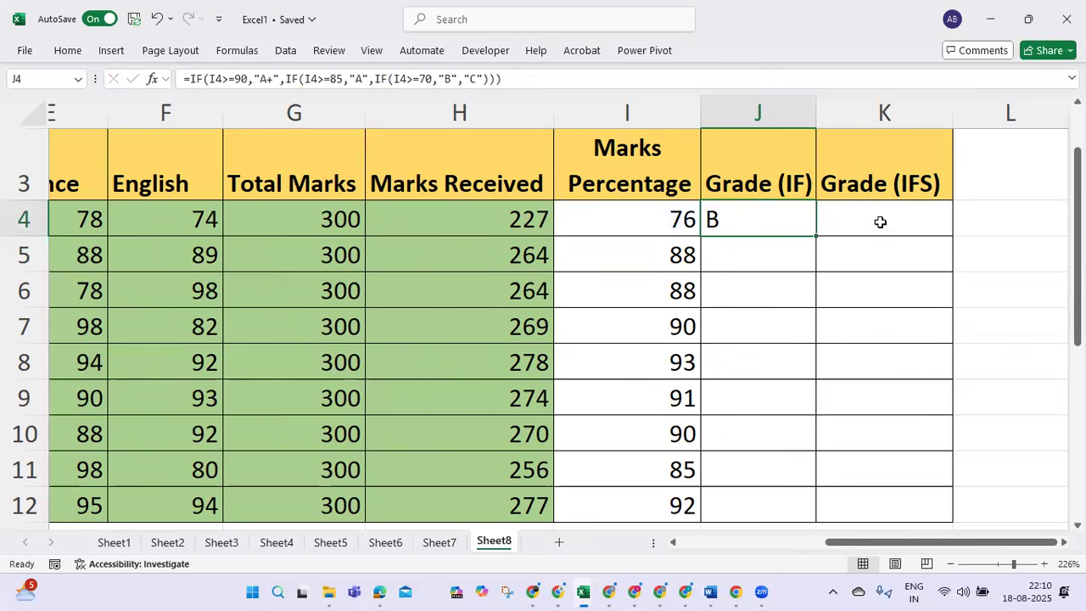
drag(817, 238, 792, 395)
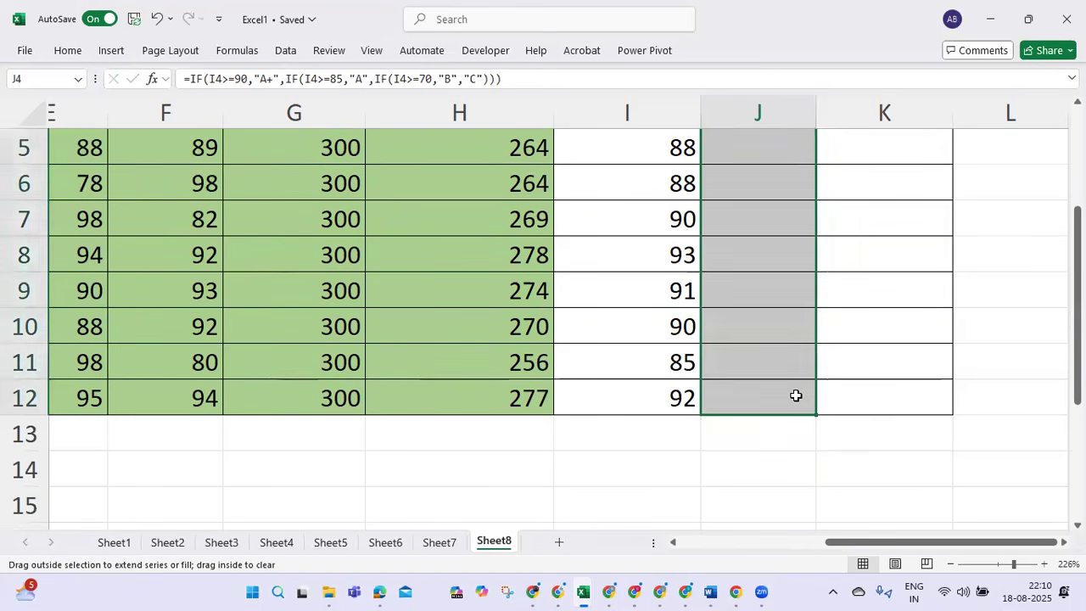
scroll(807, 416, up, 2)
mouse_move(955, 543)
mouse_down()
mouse_move(782, 561)
mouse_move(939, 557)
mouse_up()
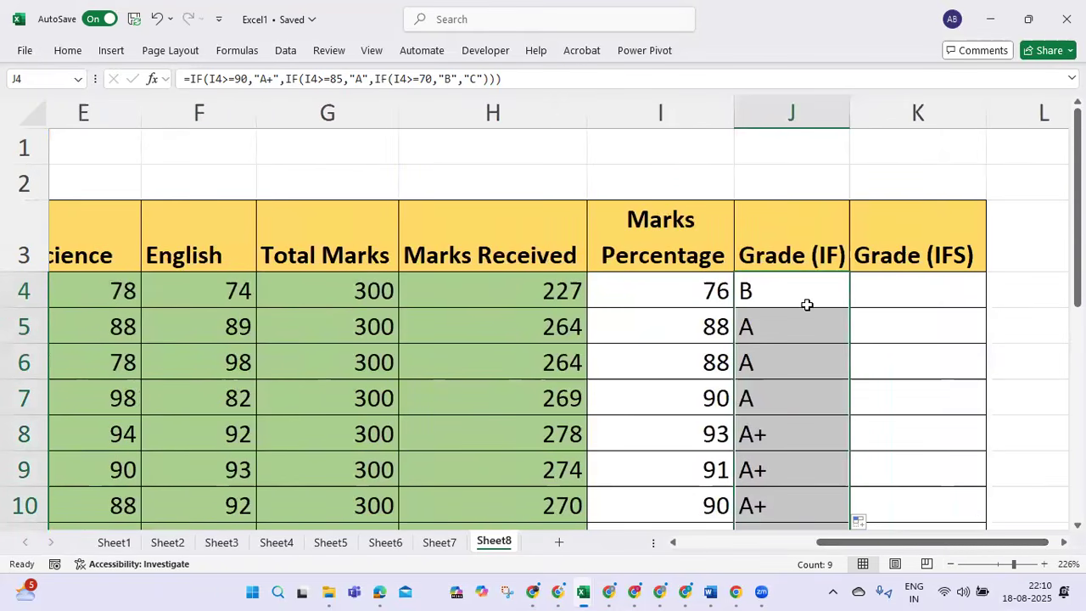
click(784, 327)
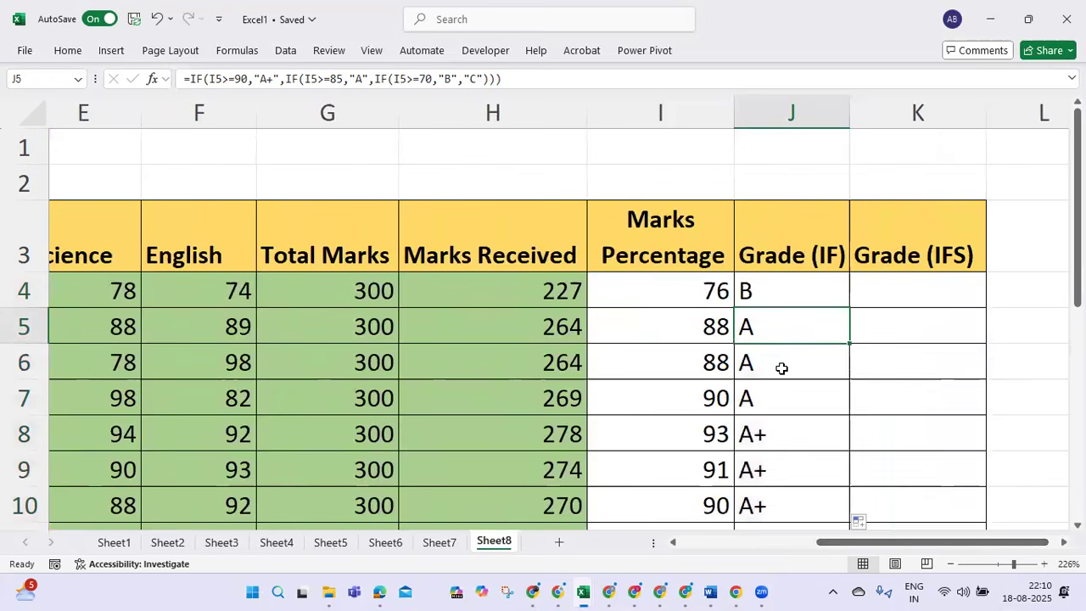
scroll(781, 369, down, 1)
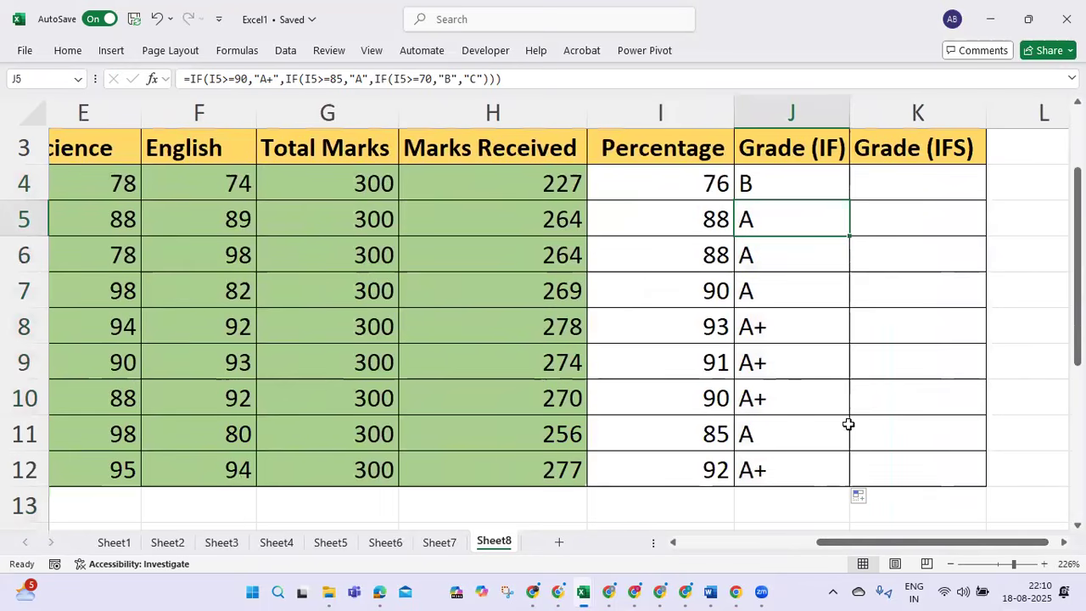
Step: Begin an IFS formula in K4 whose first test returns "A+" when the percentage in I4 is >=90
scroll(849, 424, up, 1)
click(917, 289)
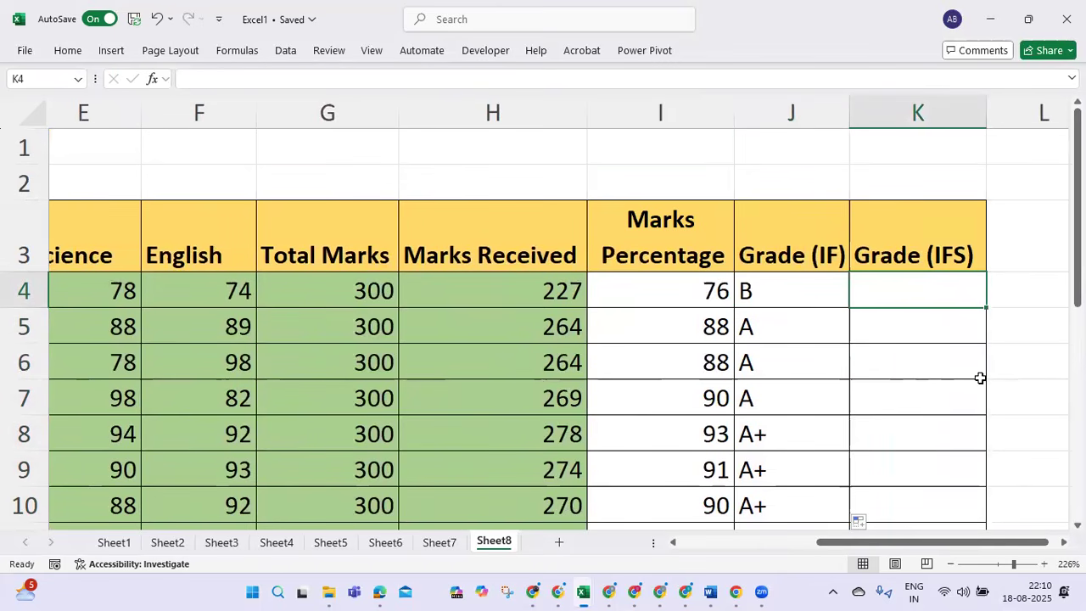
text(=)
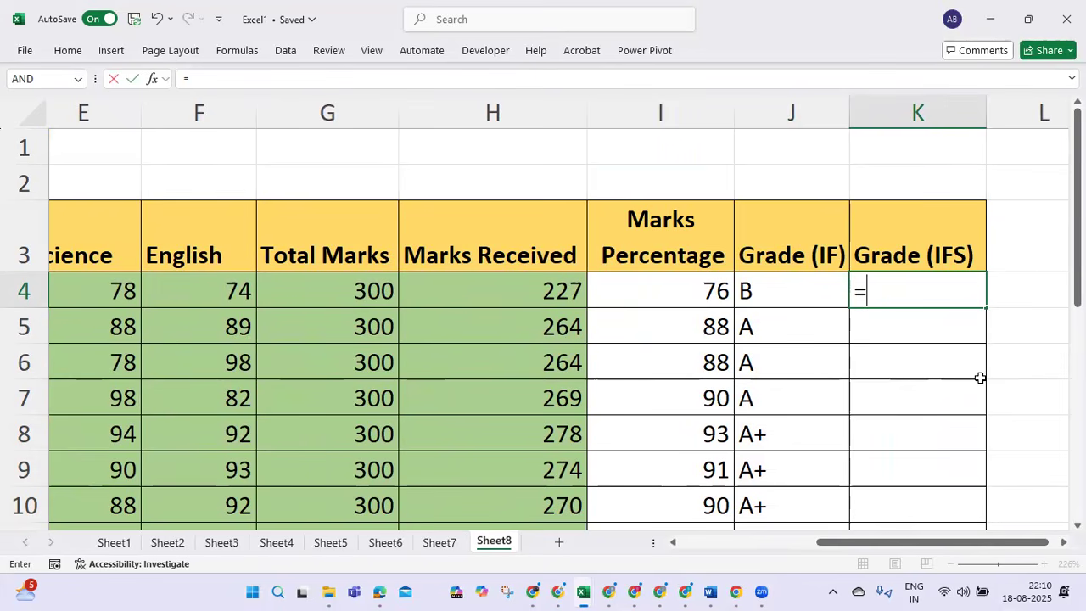
text(if)
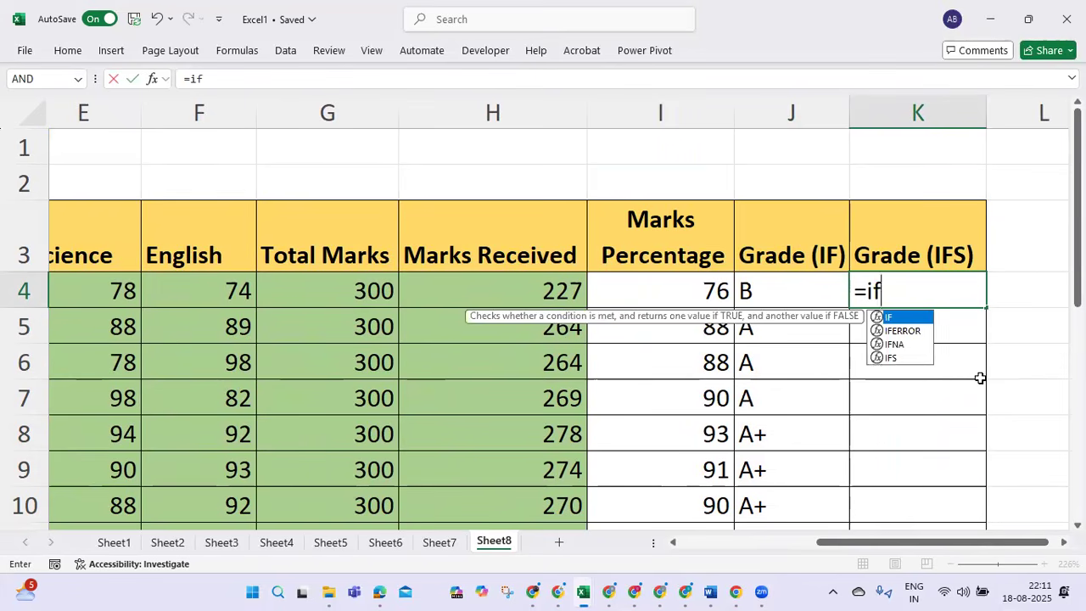
text(s()
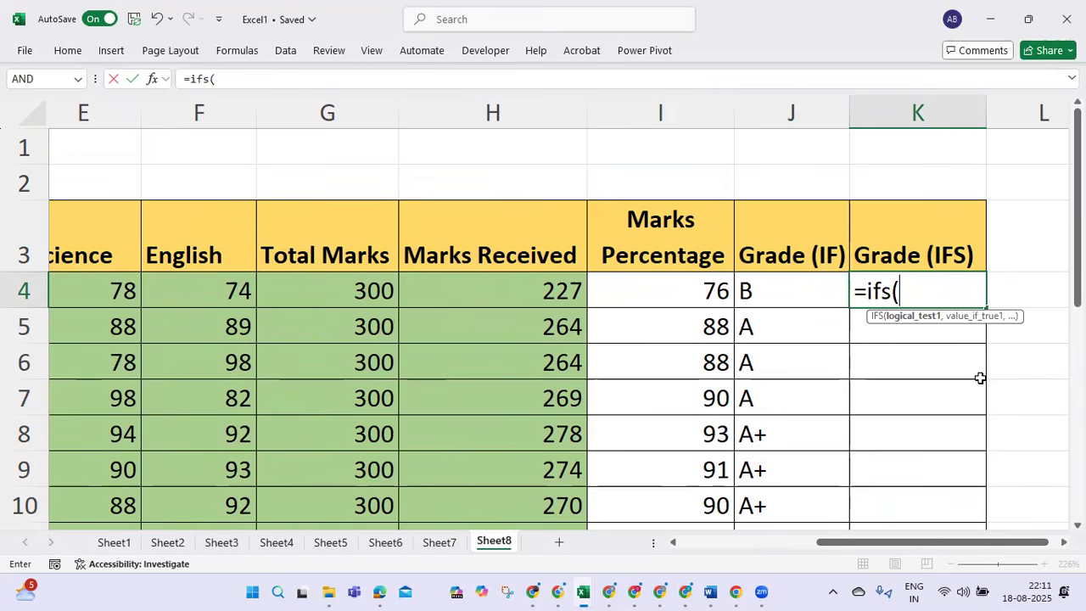
click(662, 280)
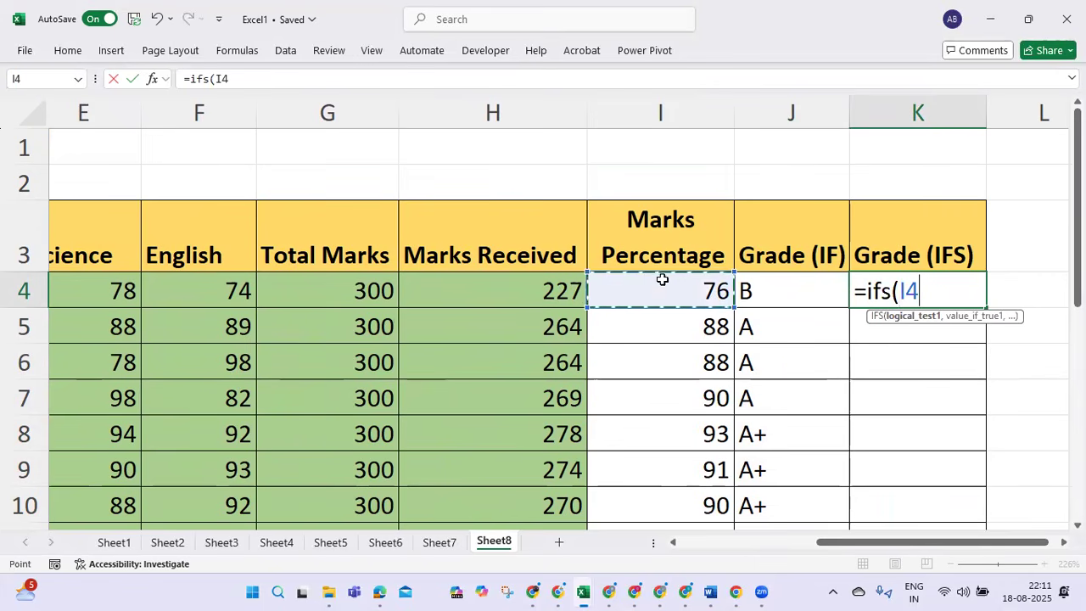
text(>=9)
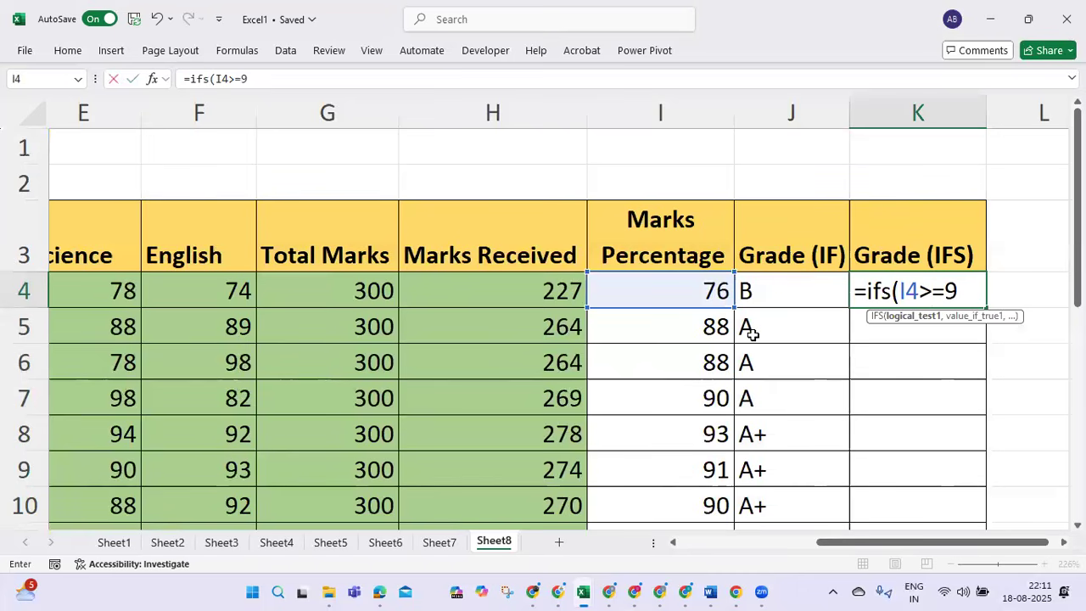
text(0,"A)
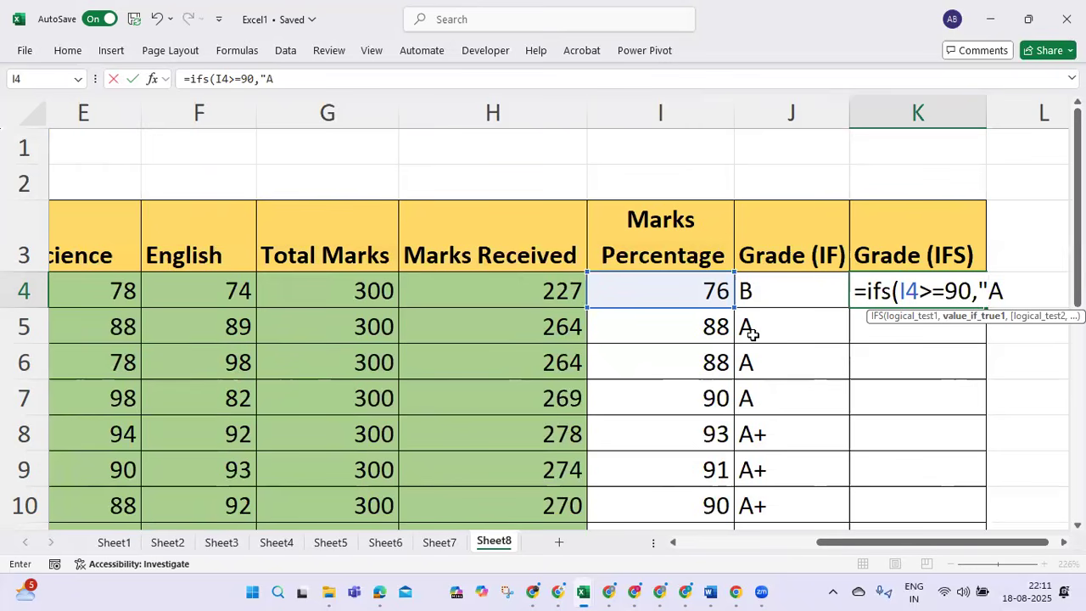
text(+",)
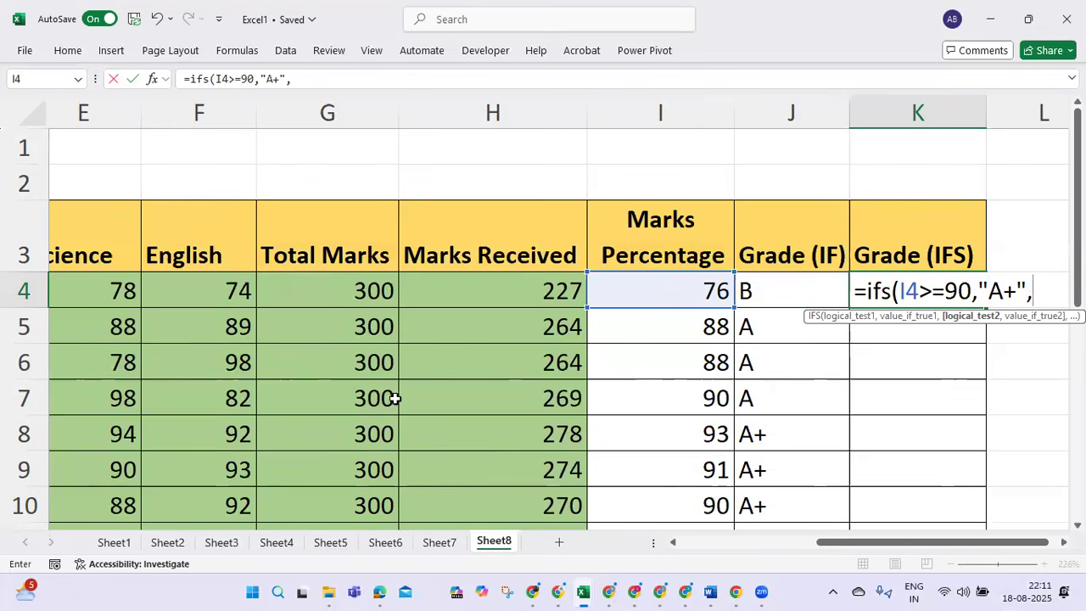
Step: Add a second test to the K4 IFS formula that returns "A" when I4>=85
click(669, 282)
text(>=)
text(8)
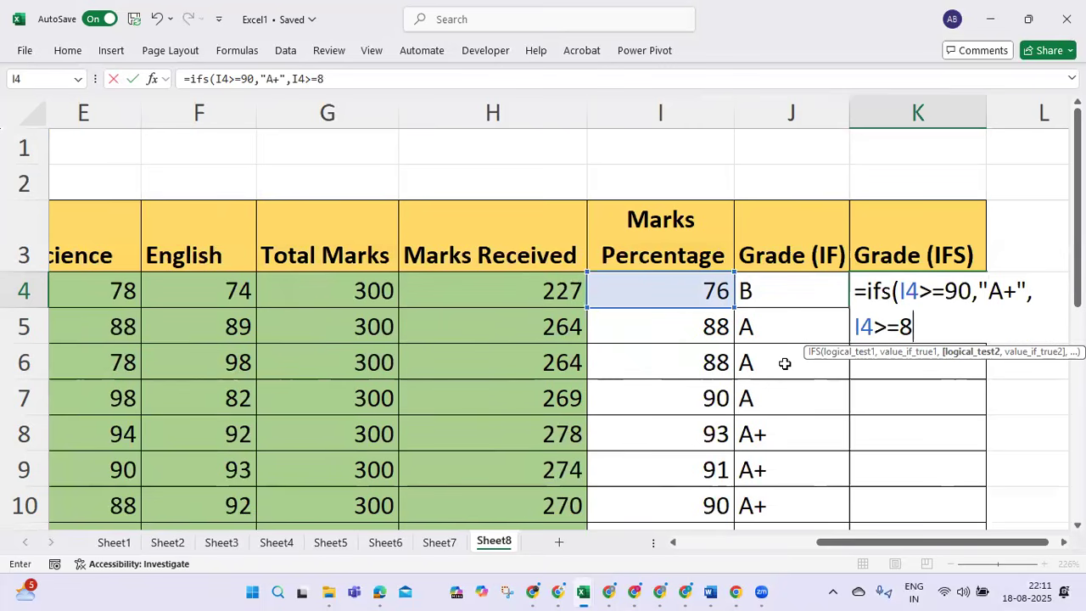
text(5,)
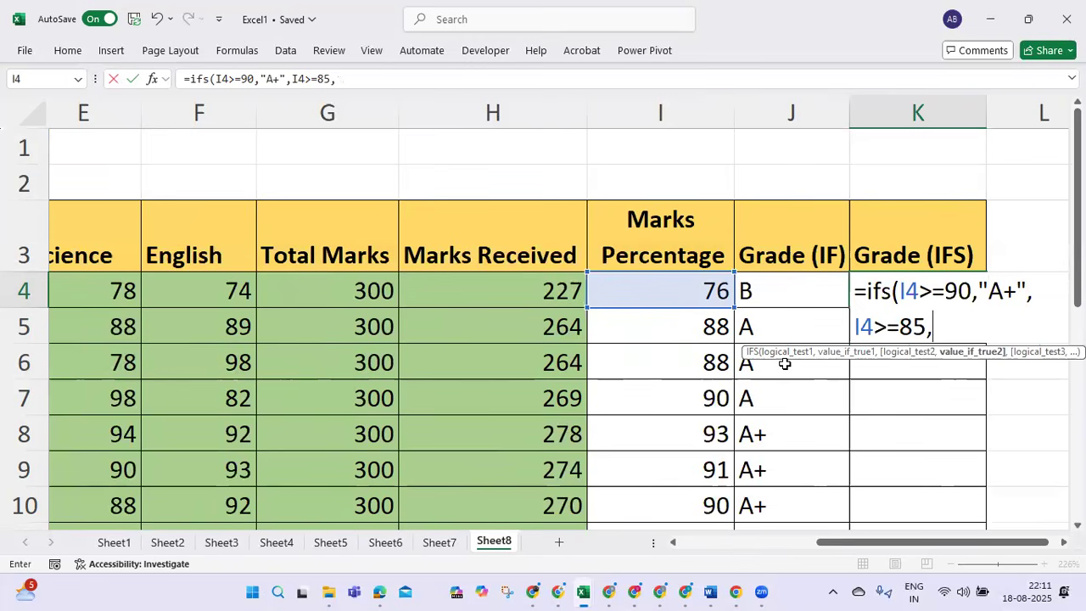
text("A",)
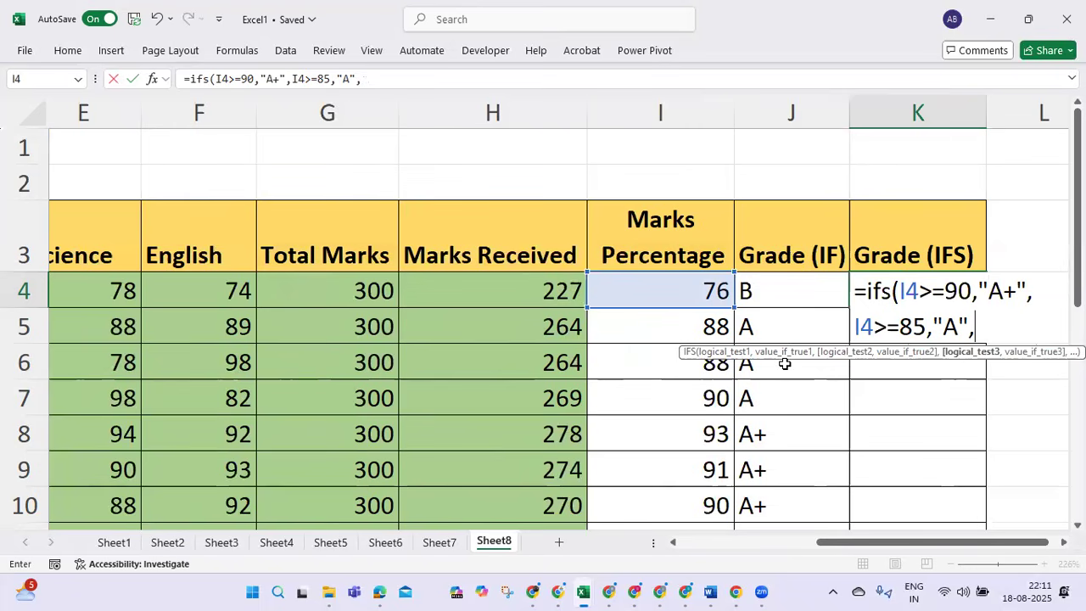
Step: Add a third test to the K4 IFS formula that returns "B" when I4>=70
click(645, 285)
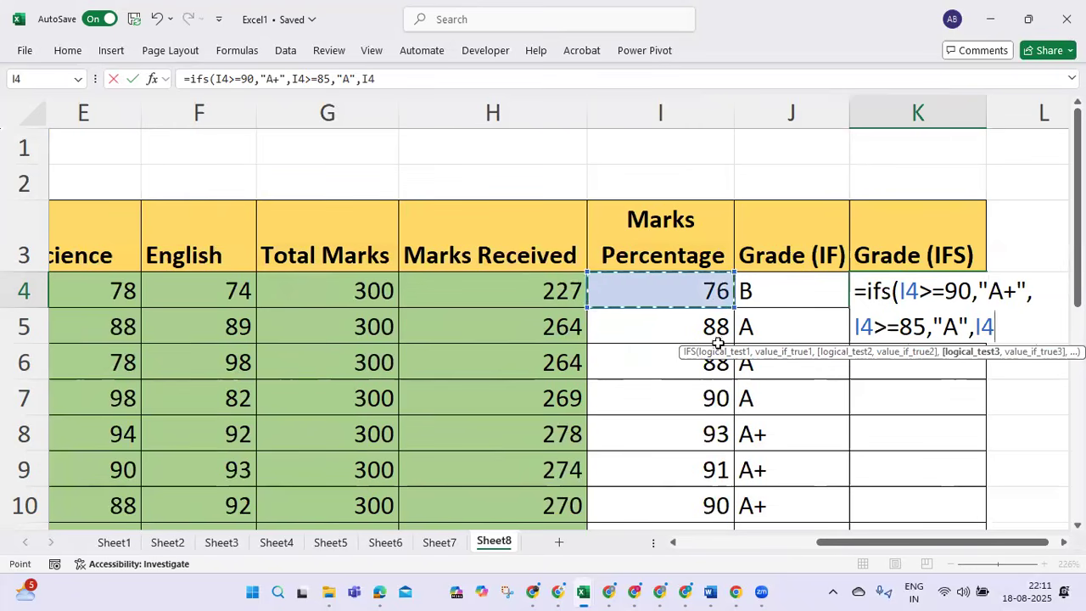
text(>=70)
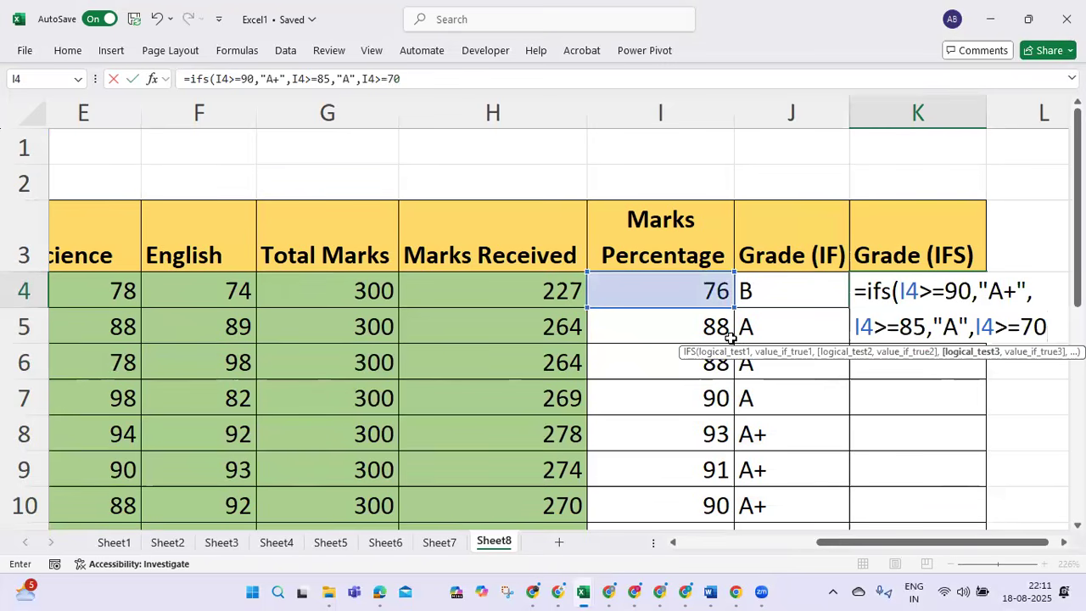
text(,)
text(B)
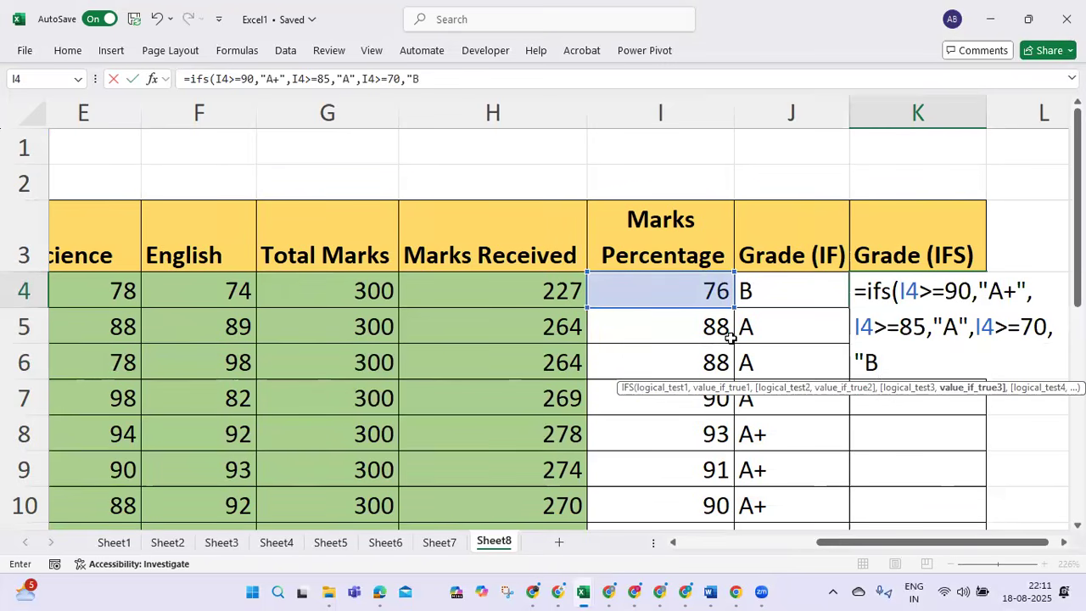
text(",)
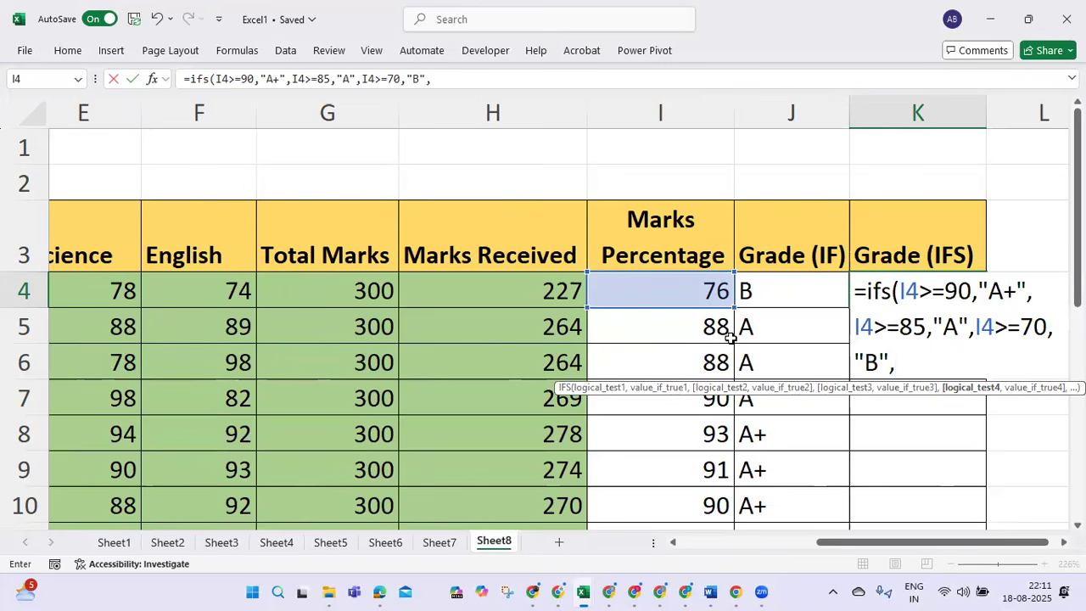
Step: Add a final test returning "C" when I4<70 and complete the IFS formula in K4
click(648, 284)
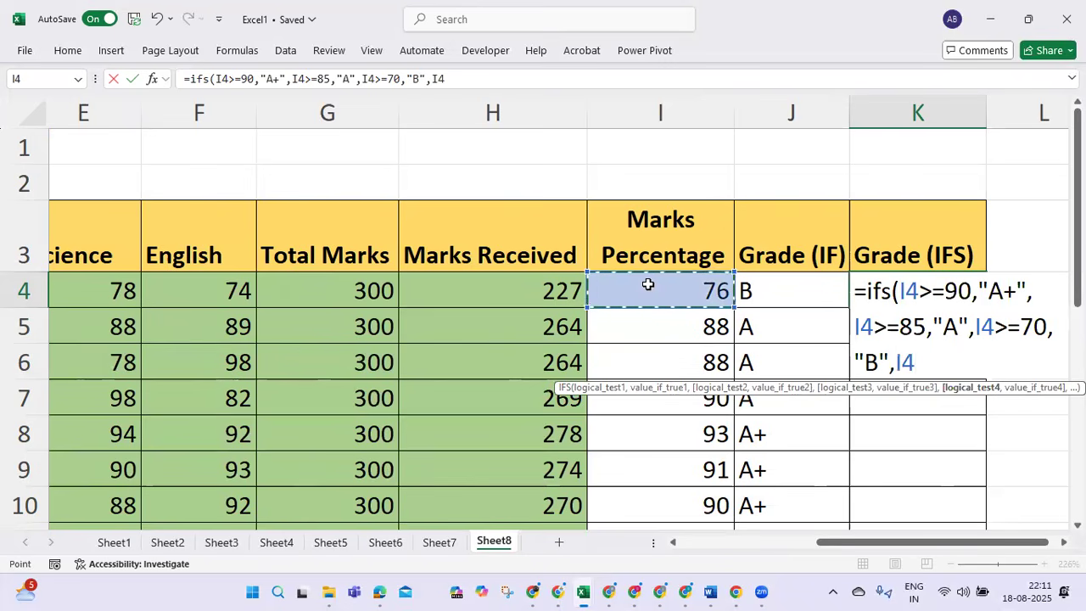
text(<)
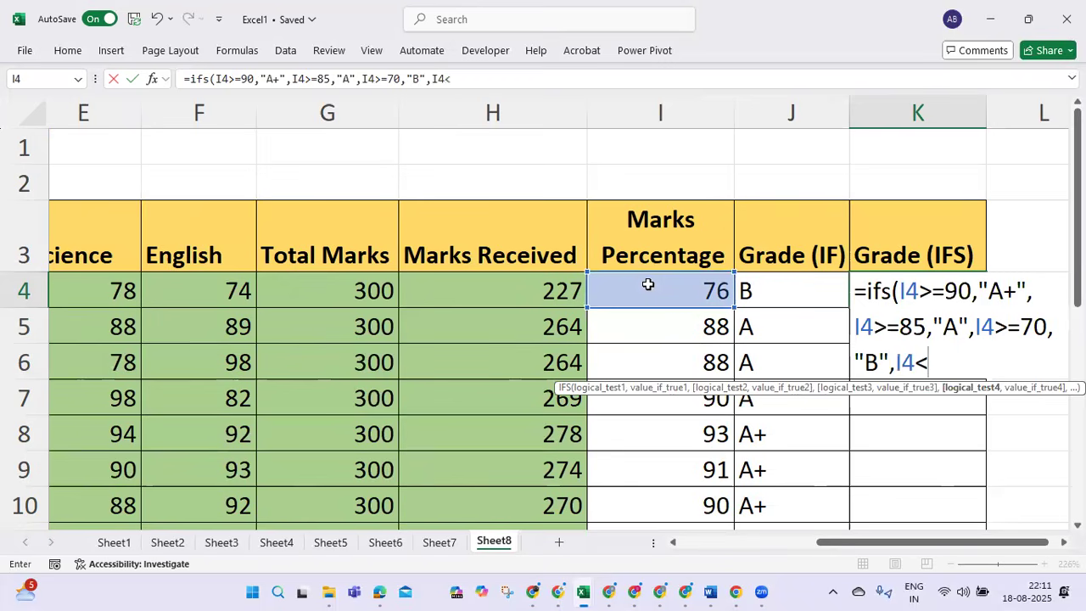
text(=70)
key(BackSpace)
key(BackSpace)
text(70,"C")
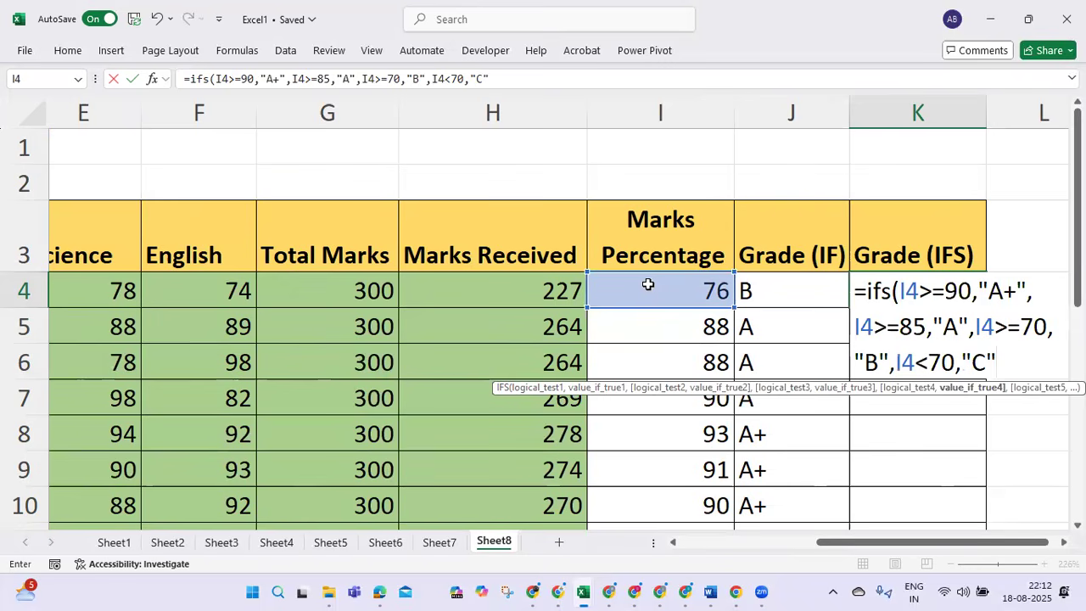
text())
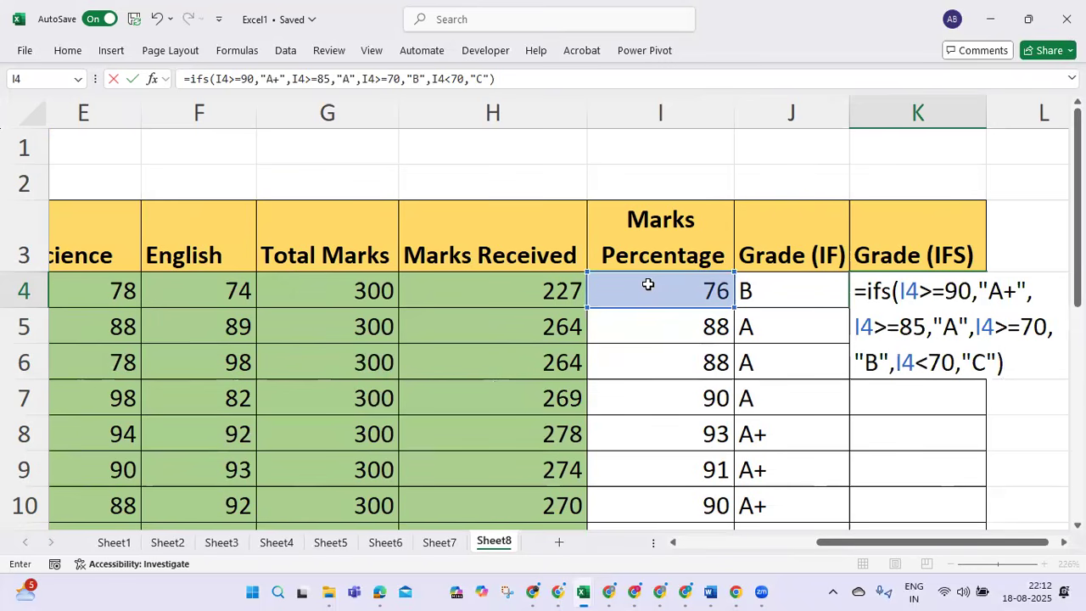
key(Return)
key(Up)
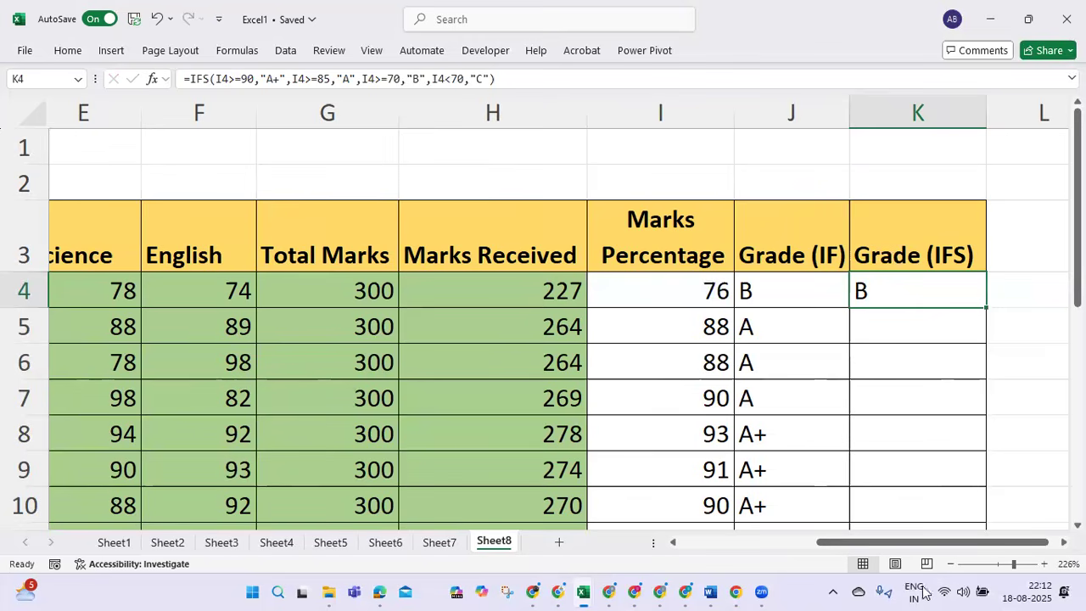
Step: Fill the IFS grade formula from K4 down to K12 and compare the grades with column J
drag(985, 308, 938, 451)
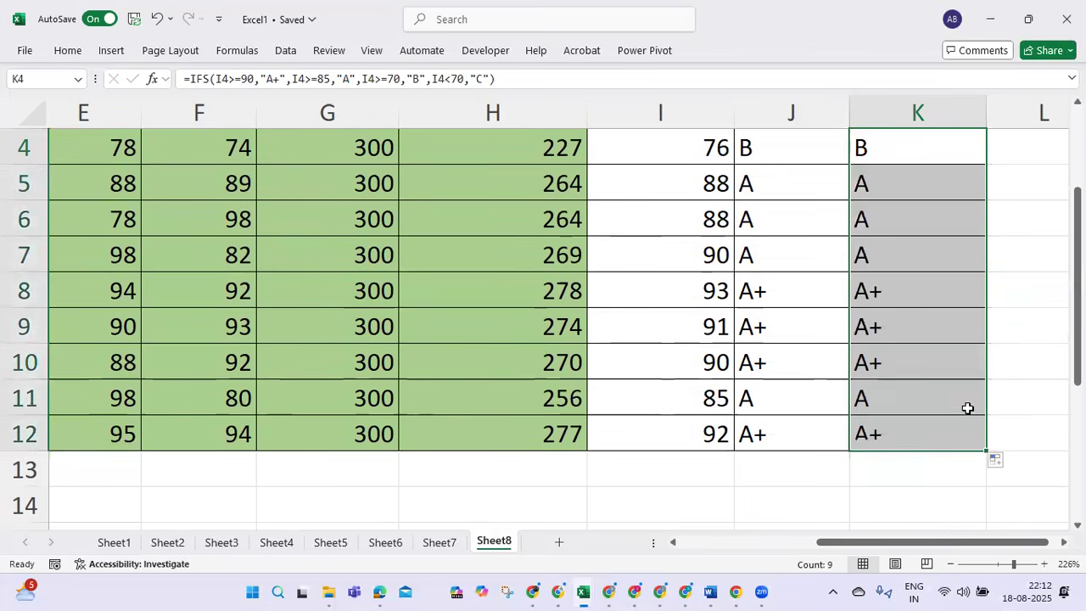
scroll(968, 405, up, 1)
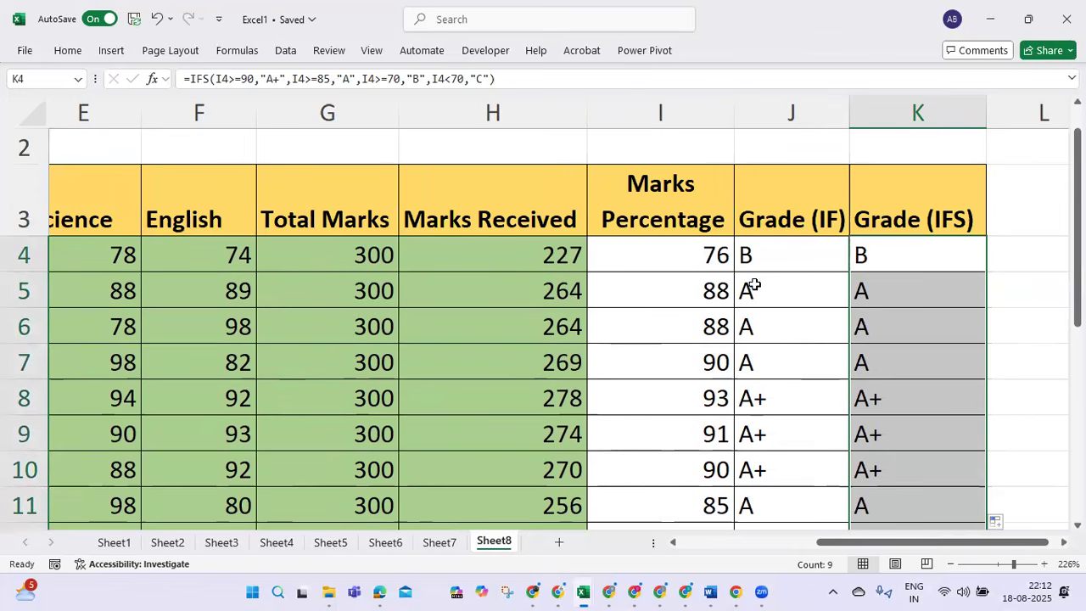
scroll(869, 305, down, 1)
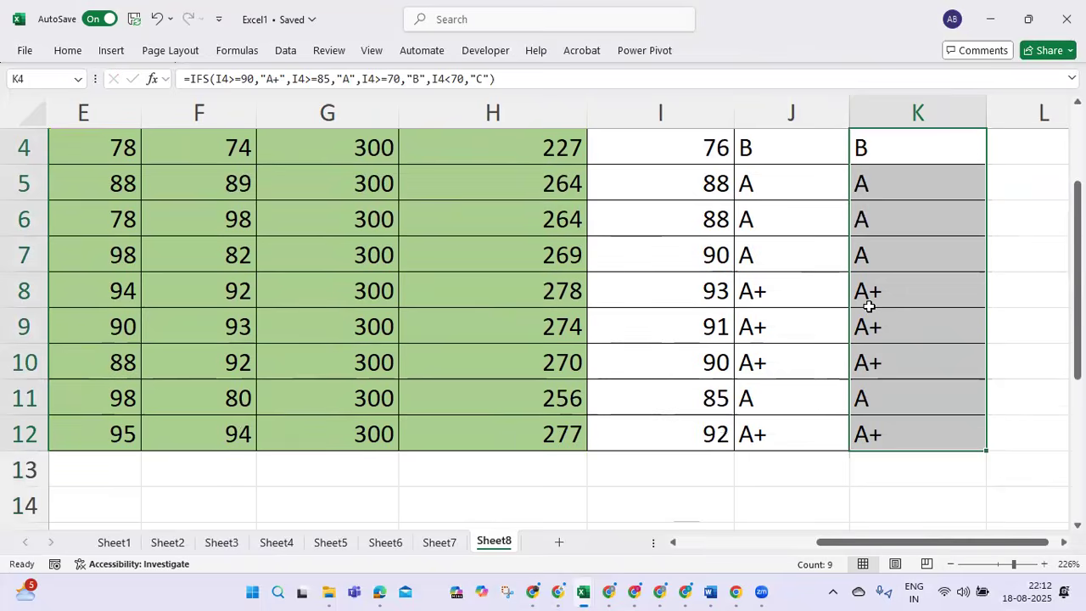
scroll(867, 303, up, 1)
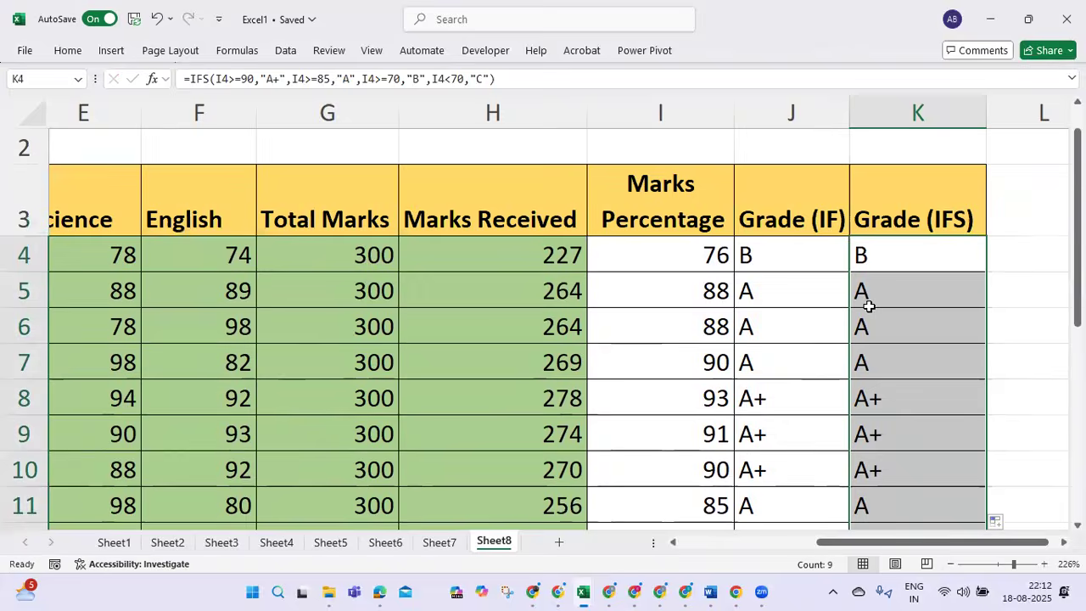
Step: Review the nested IF formula in J4 and the IFS formula in K4, leaving both as they are
click(777, 258)
key(F2)
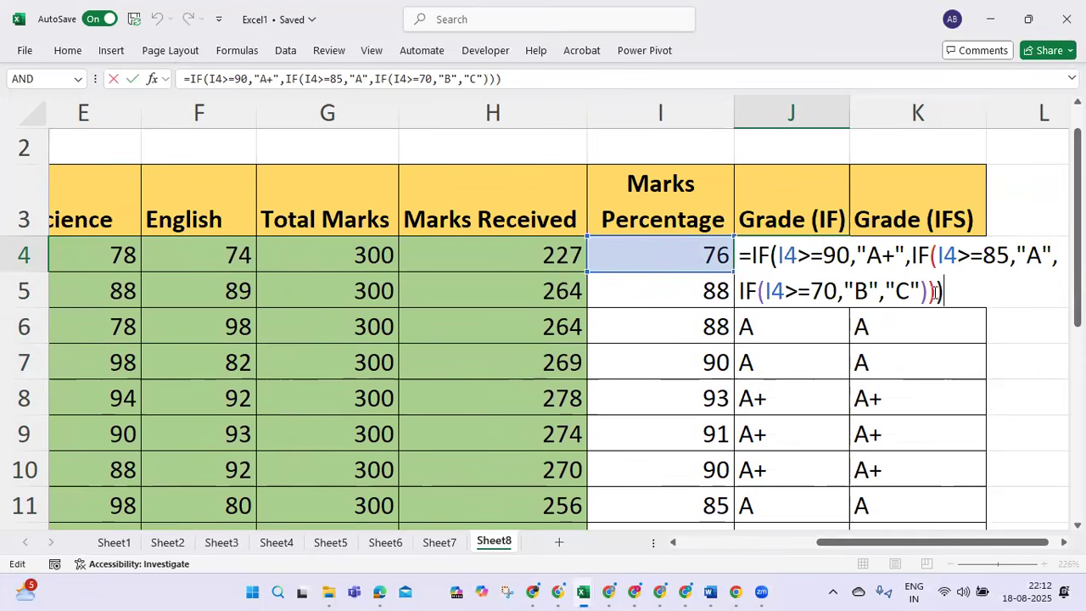
key(Return)
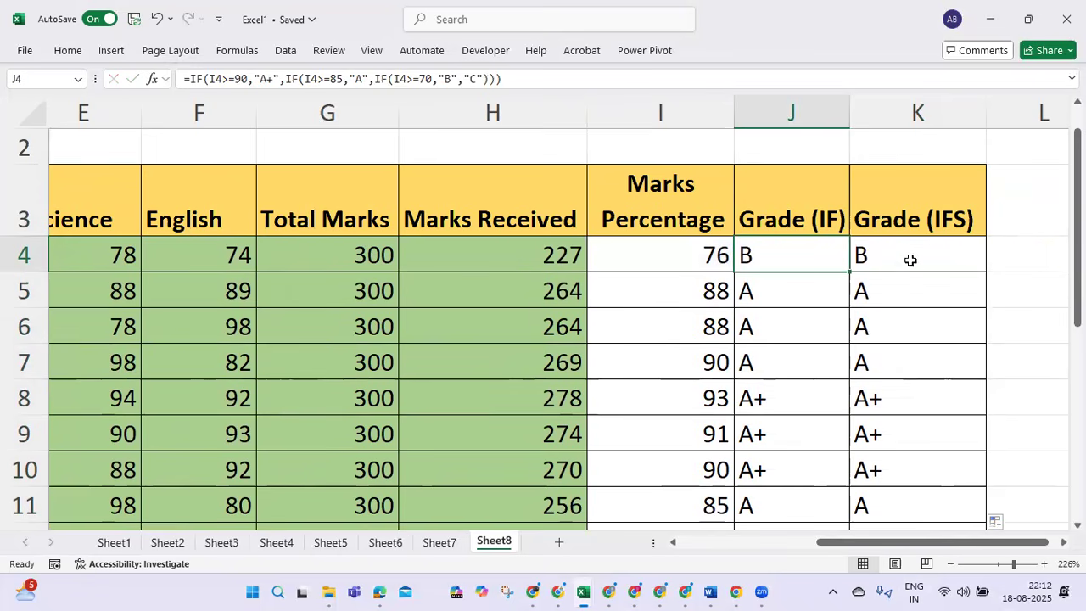
click(901, 255)
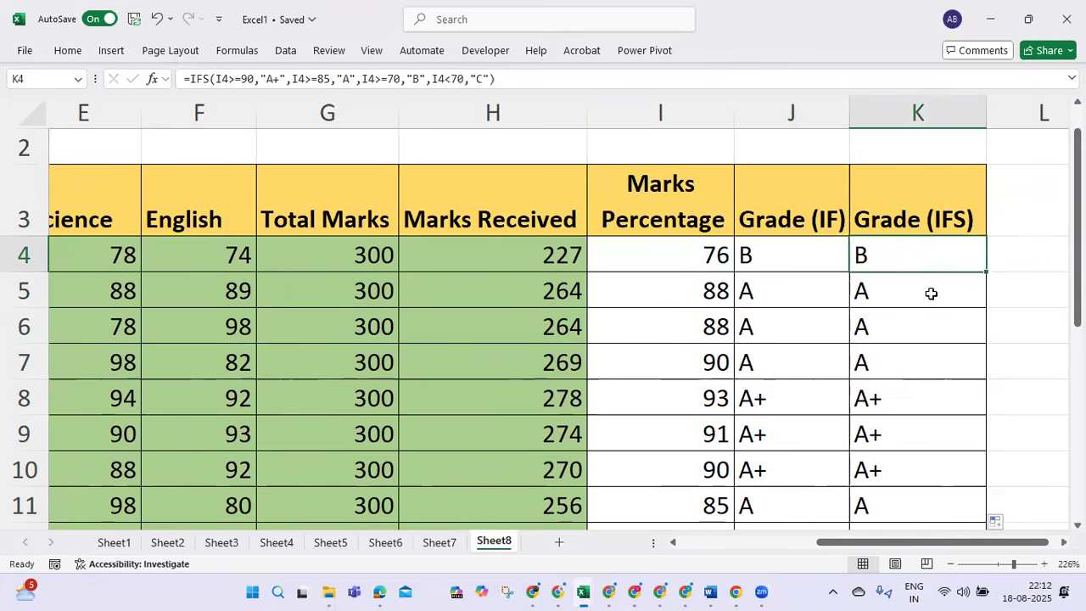
key(F2)
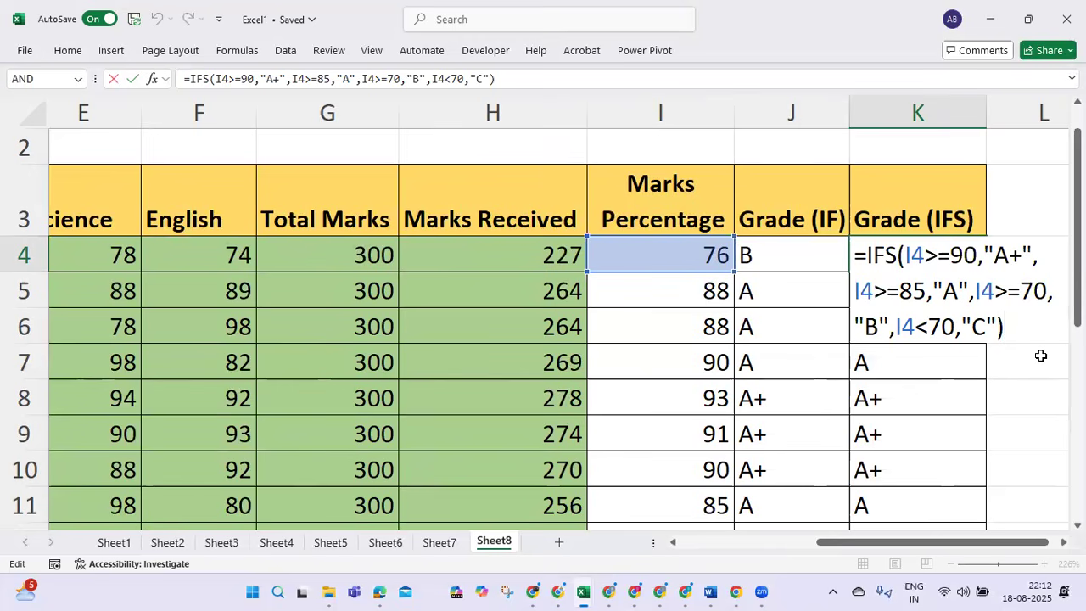
key(Return)
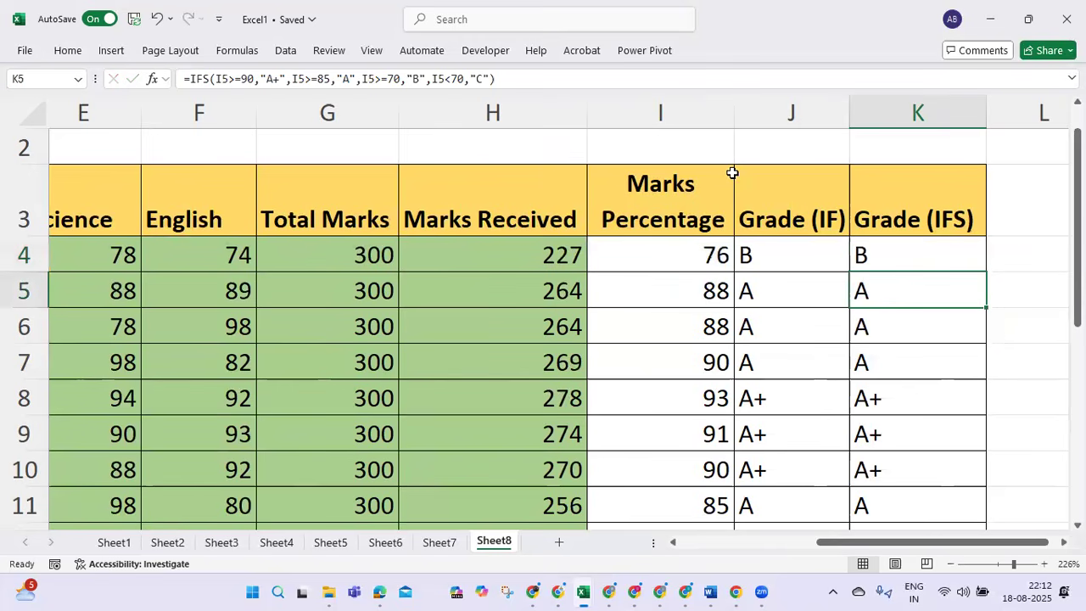